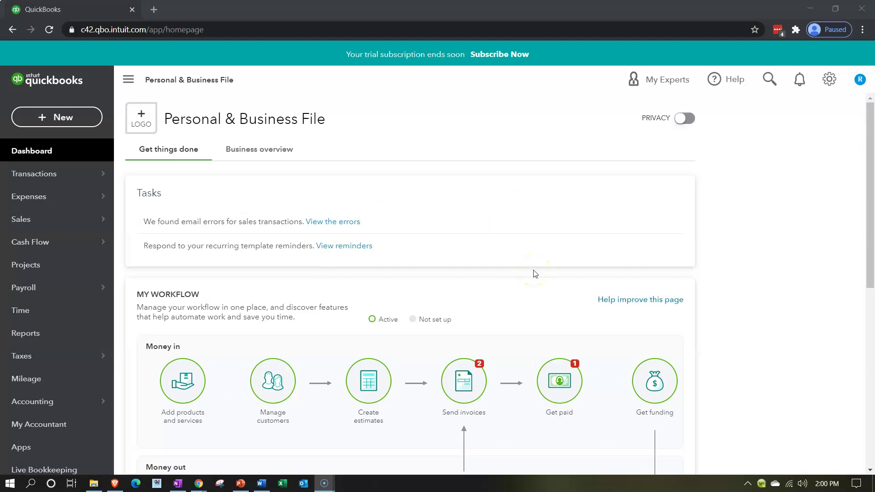
# - Open the recurring template reminders from the dashboard tasks and look through the transaction type options, keeping All
pyautogui.moveTo(79, 177)
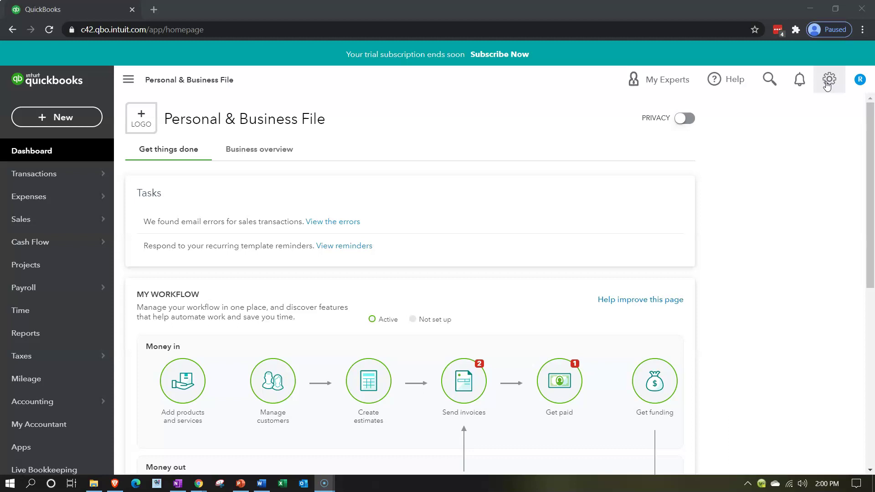
pyautogui.click(345, 249)
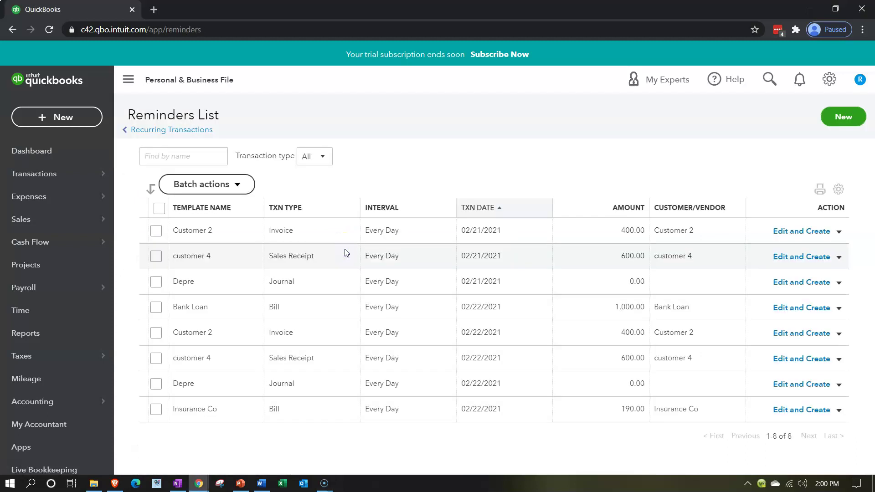
pyautogui.click(324, 159)
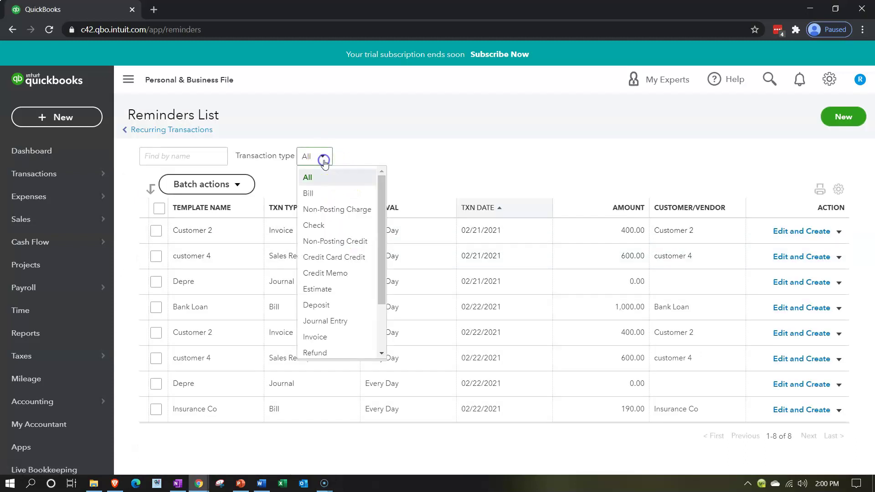
pyautogui.click(323, 182)
pyautogui.click(420, 152)
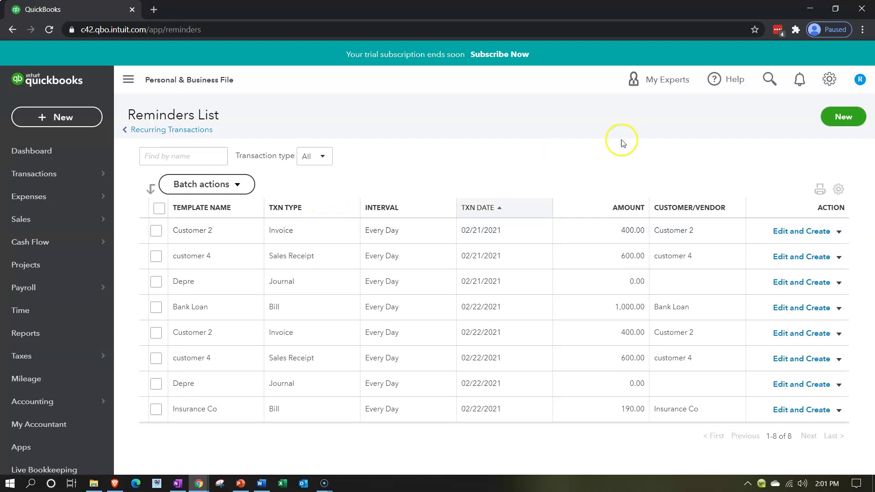
# - Open the recurring transactions list and remove its Expense filter so all templates are listed
pyautogui.click(829, 80)
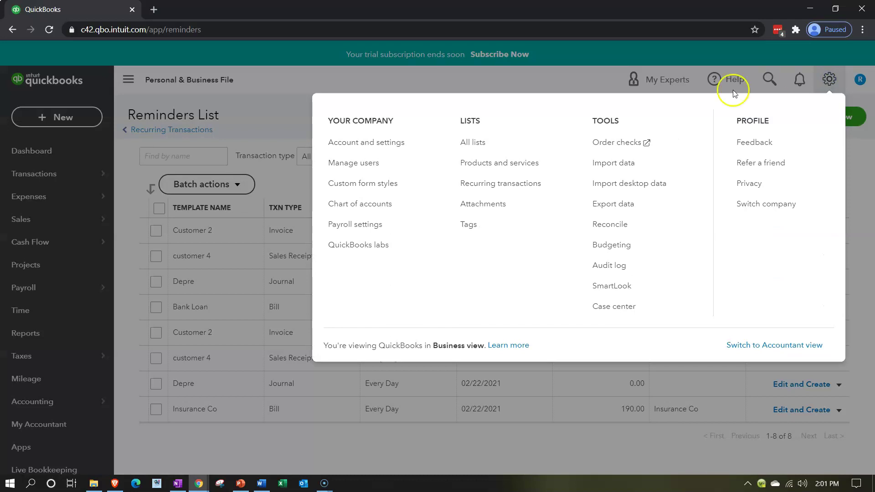
pyautogui.click(482, 182)
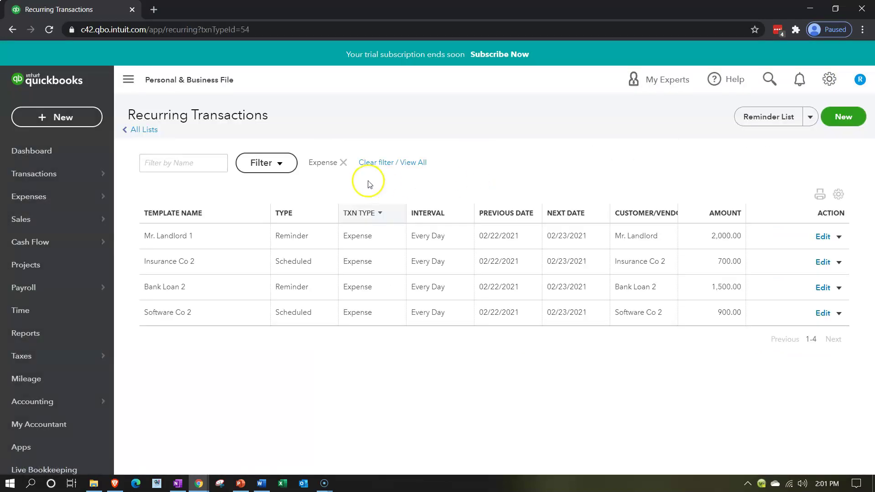
pyautogui.click(343, 165)
pyautogui.click(282, 165)
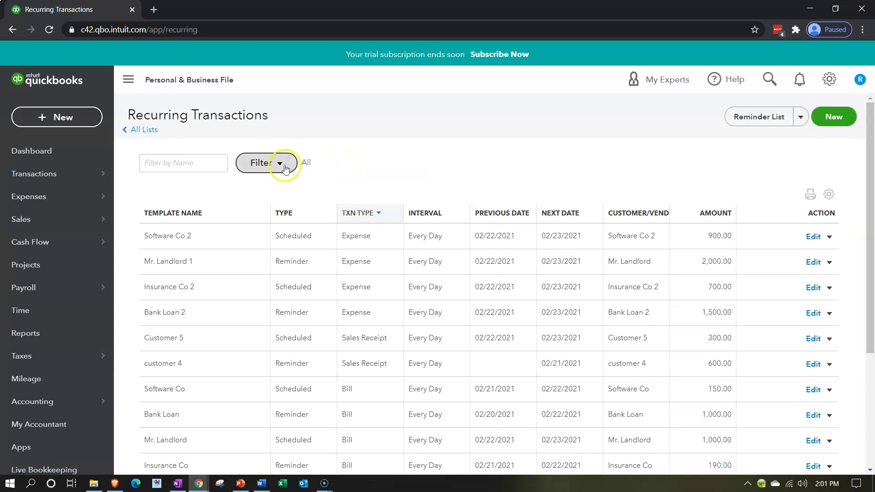
pyautogui.click(367, 160)
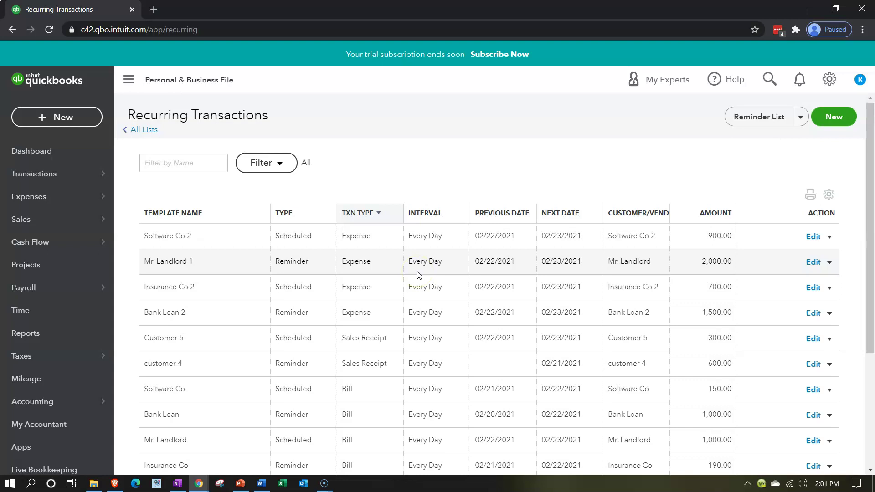
# - Review the full list of recurring templates and reverse its sort order by transaction type
pyautogui.scroll(-4, 417, 276)
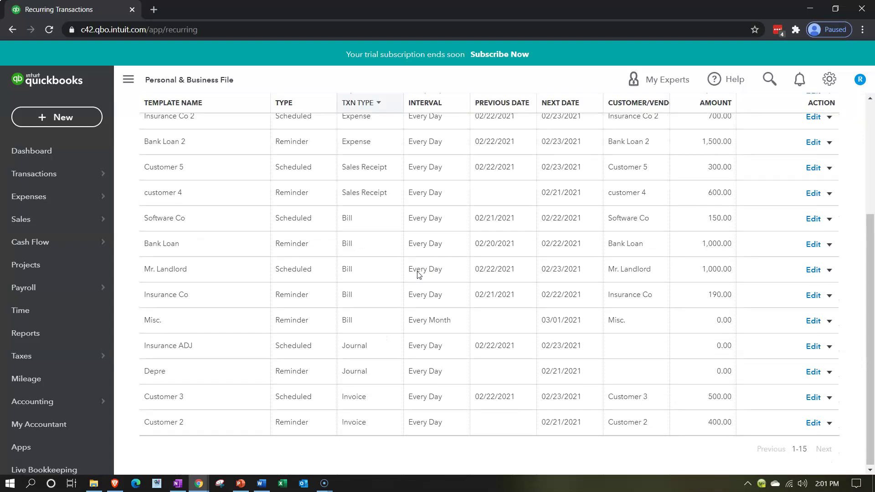
pyautogui.click(391, 410)
pyautogui.scroll(5, 392, 410)
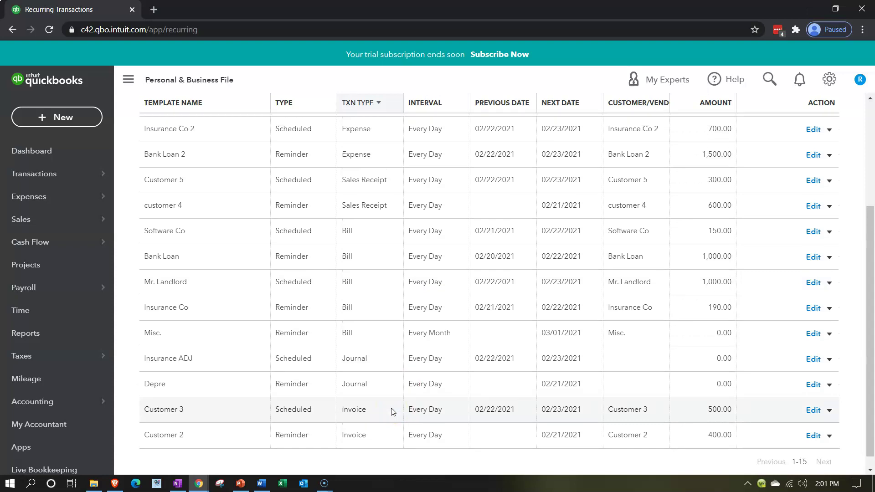
pyautogui.click(378, 157)
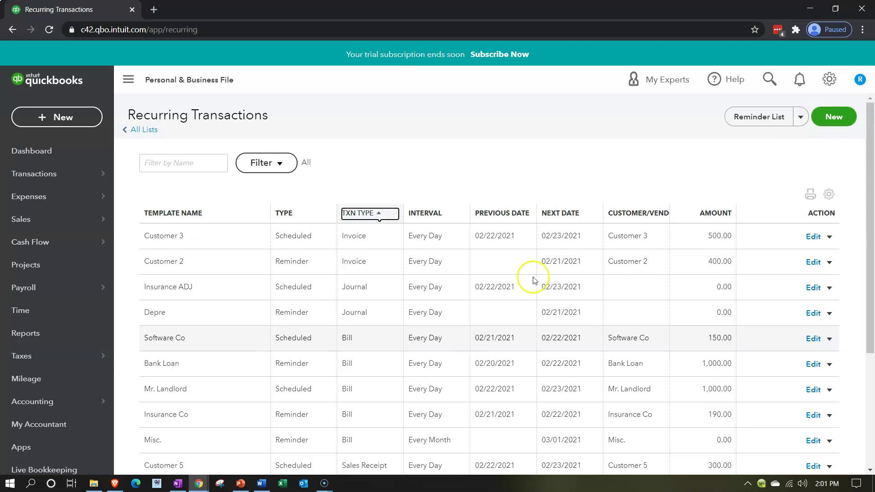
# - View the reminder list and return to the recurring transactions
pyautogui.click(734, 120)
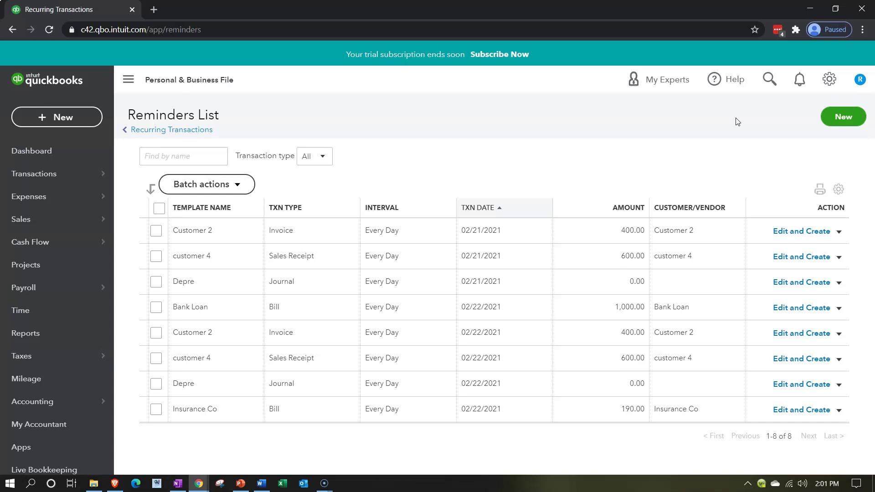
pyautogui.click(201, 134)
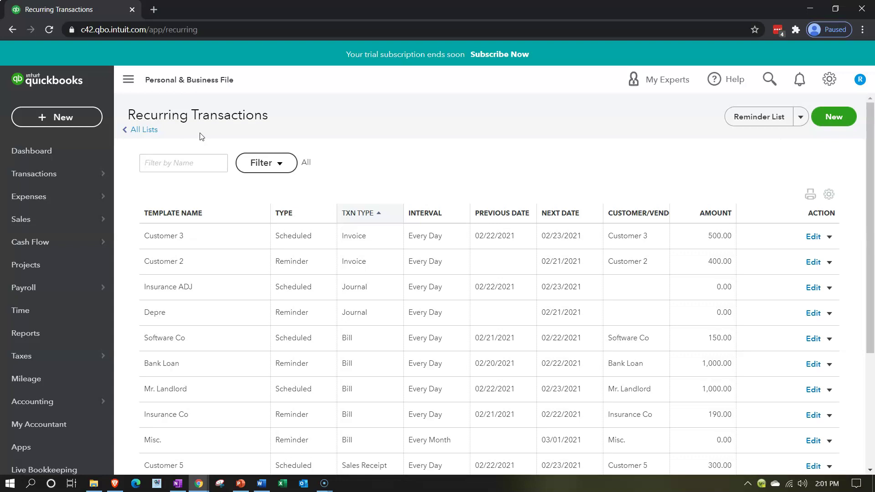
# - Collapse the navigation sidebar and filter the recurring transactions to the Invoice transaction type, leaving template type at All
pyautogui.click(123, 81)
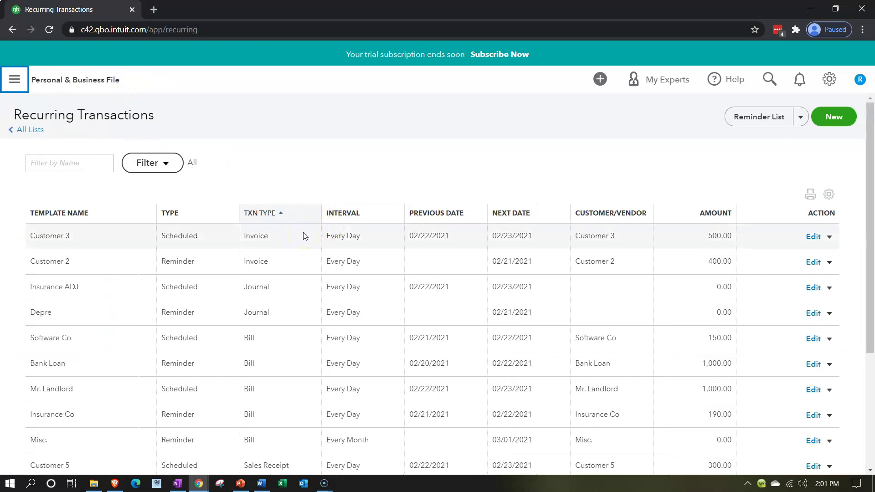
pyautogui.click(167, 164)
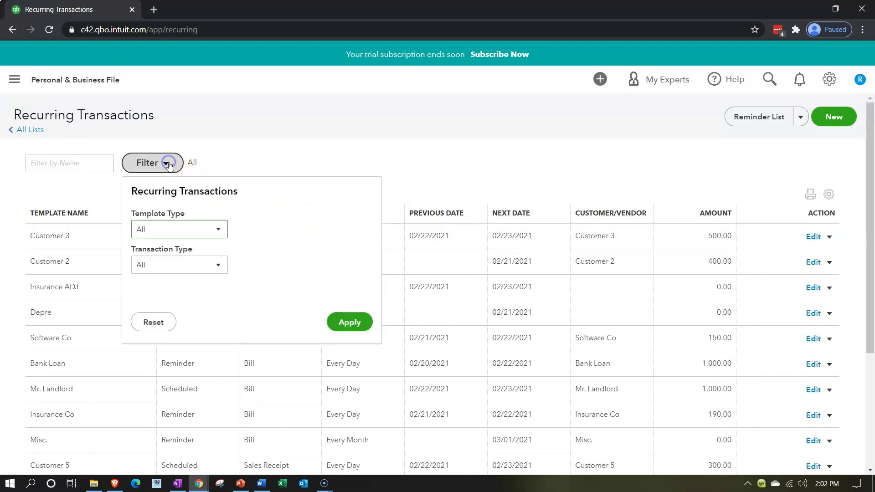
pyautogui.click(218, 232)
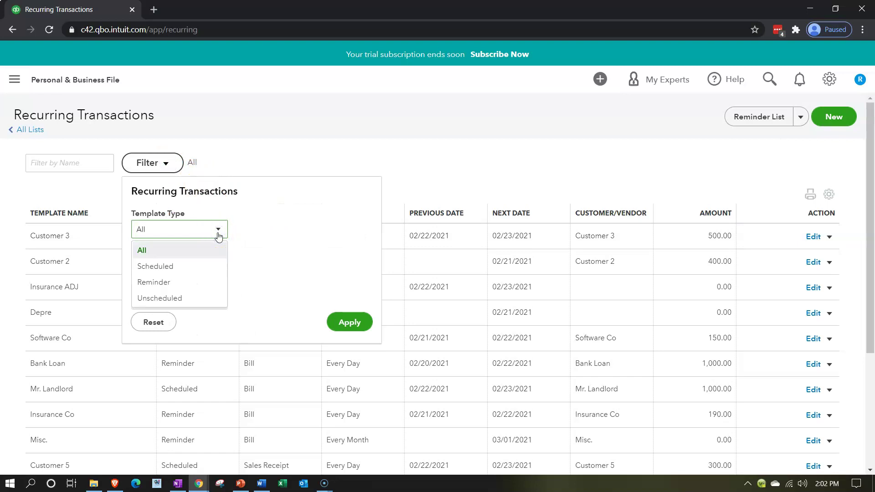
pyautogui.click(218, 232)
pyautogui.click(219, 266)
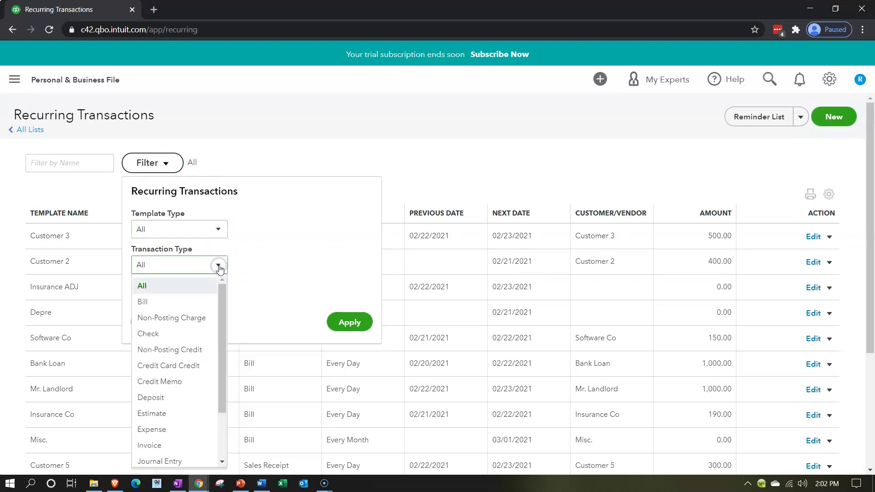
pyautogui.click(178, 447)
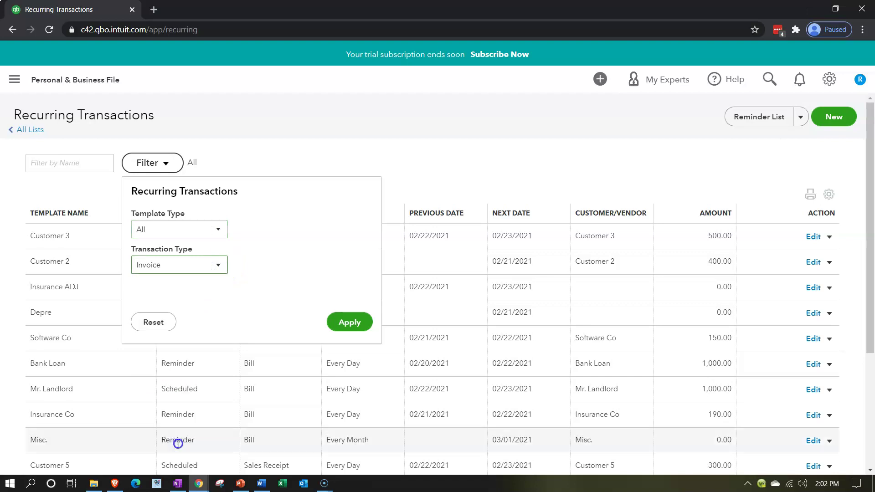
pyautogui.click(342, 331)
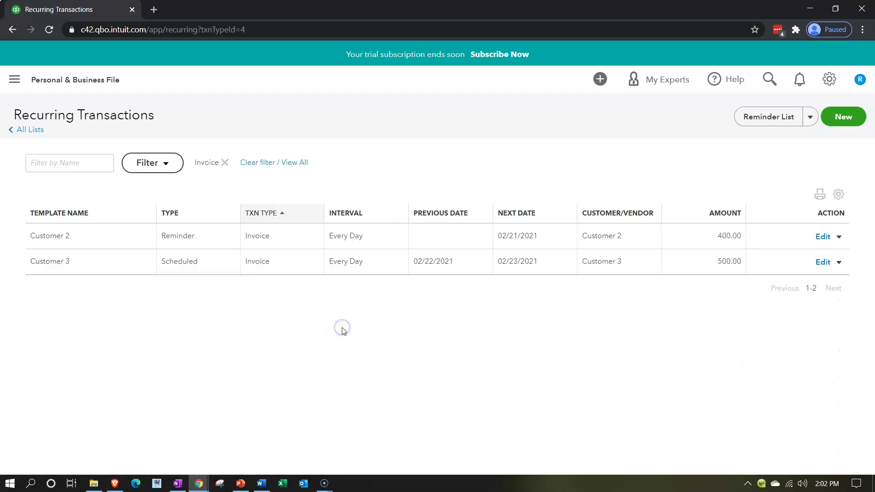
pyautogui.click(332, 330)
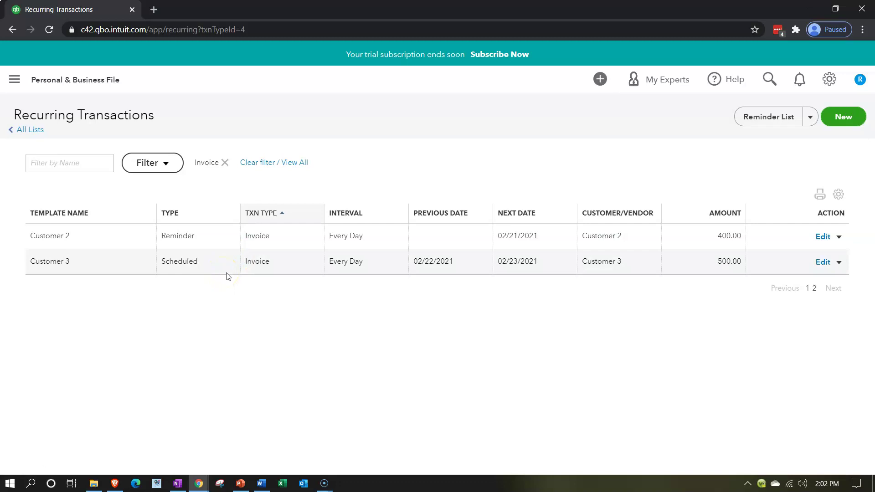
pyautogui.click(230, 253)
pyautogui.click(227, 263)
pyautogui.click(224, 241)
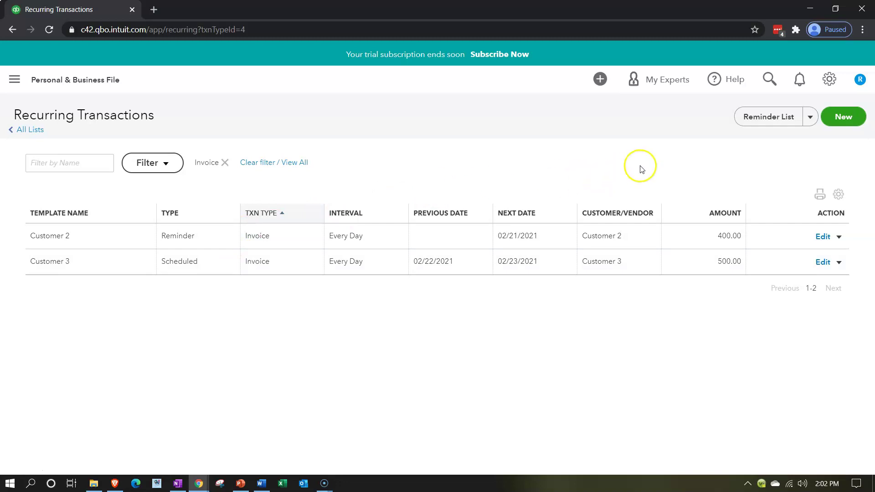
# - Open the reminder list, filter it to the Invoice transaction type and examine the dates of the Customer 2 reminders
pyautogui.click(749, 120)
pyautogui.click(230, 208)
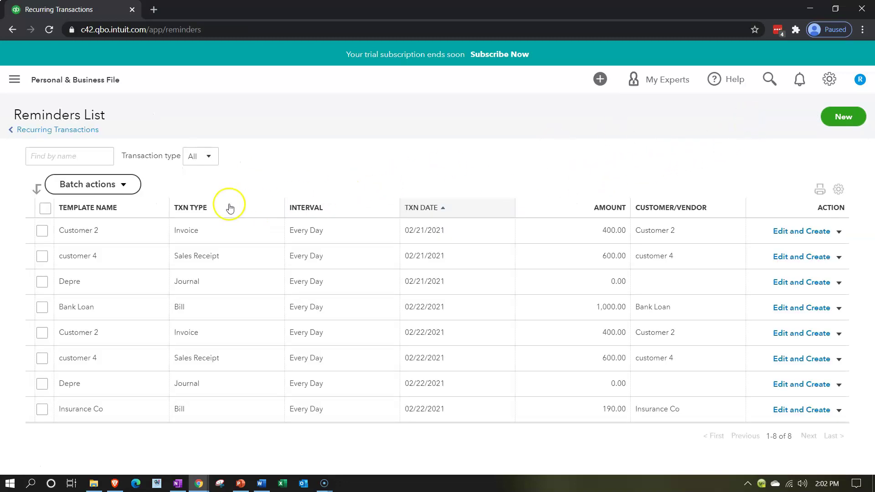
pyautogui.click(214, 157)
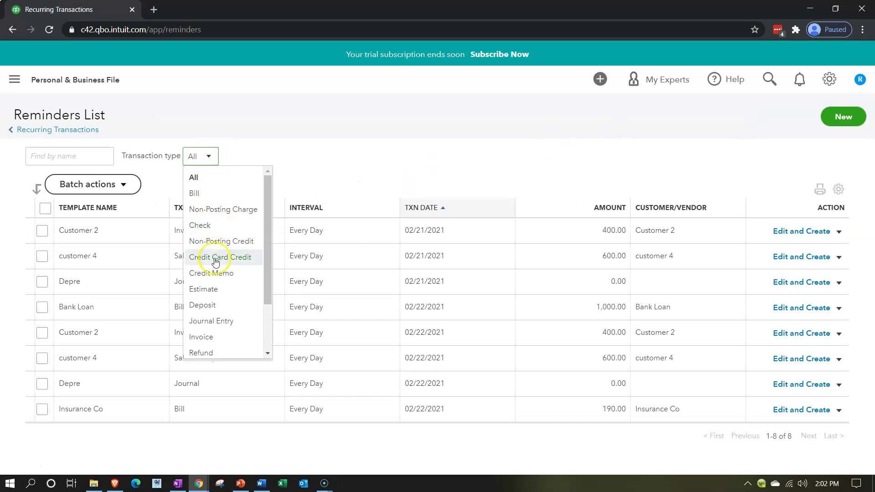
pyautogui.click(215, 337)
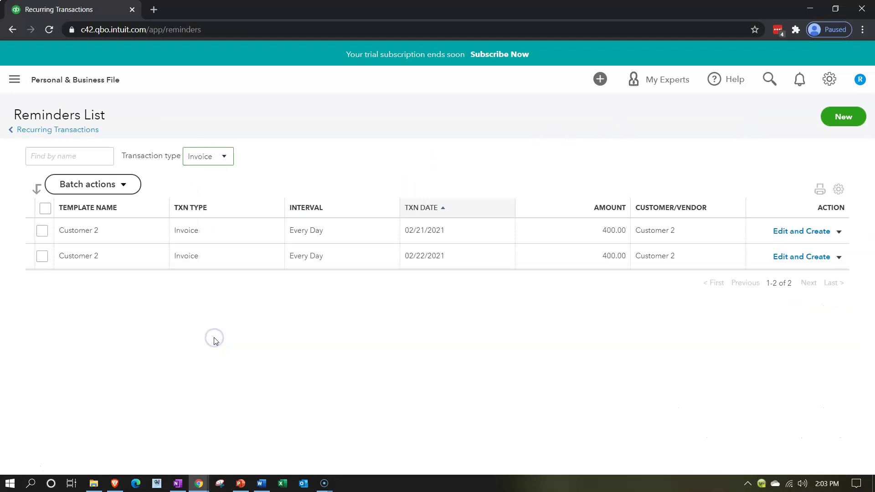
pyautogui.click(434, 239)
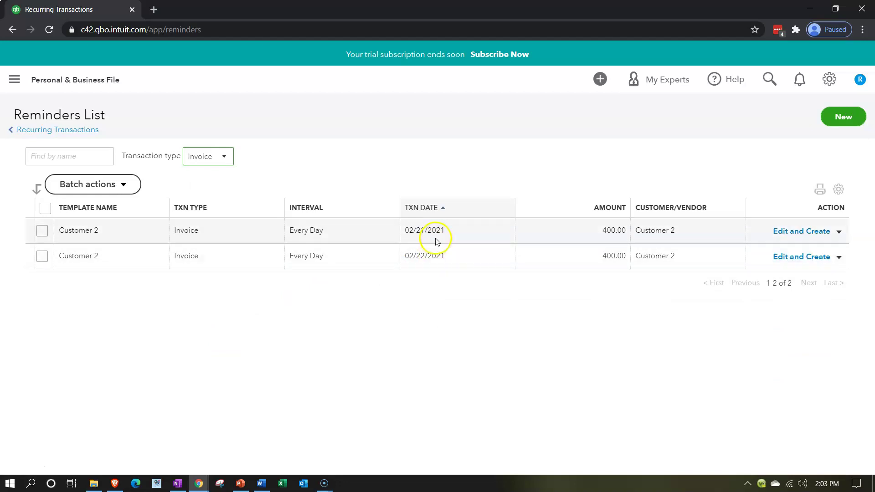
pyautogui.click(435, 260)
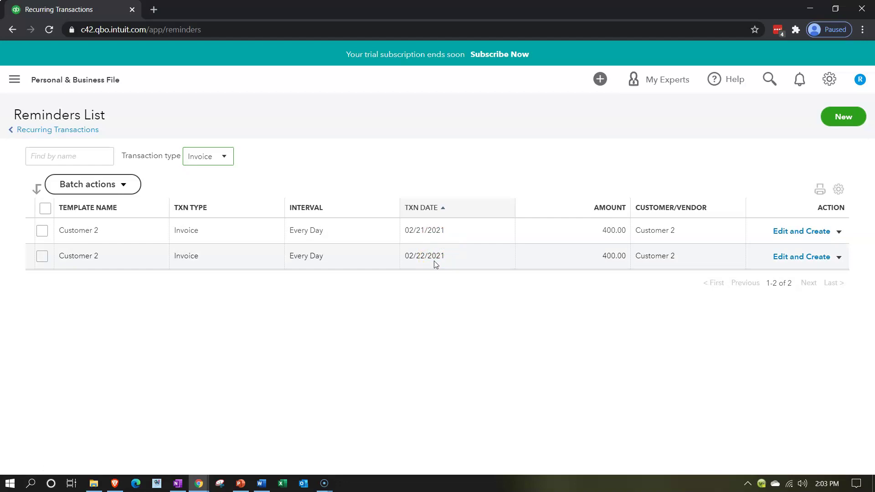
# - Return to the recurring transactions page and duplicate its browser tab twice
pyautogui.click(60, 133)
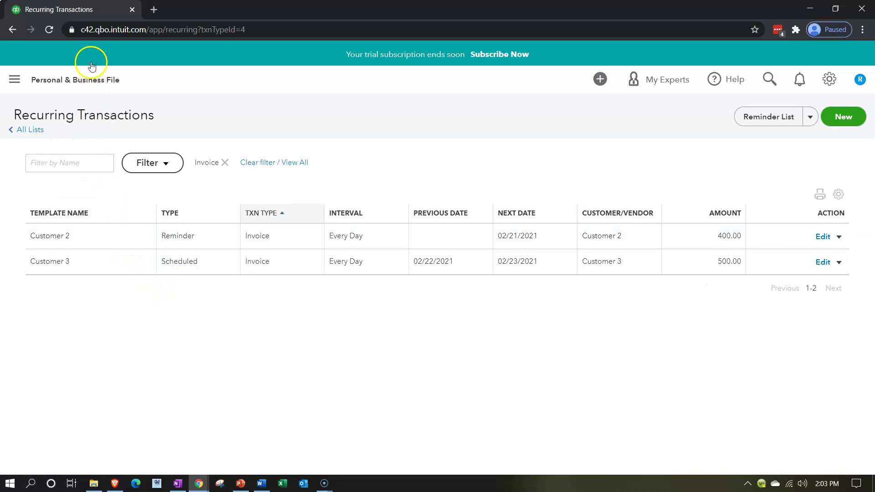
pyautogui.rightClick(94, 11)
pyautogui.click(126, 78)
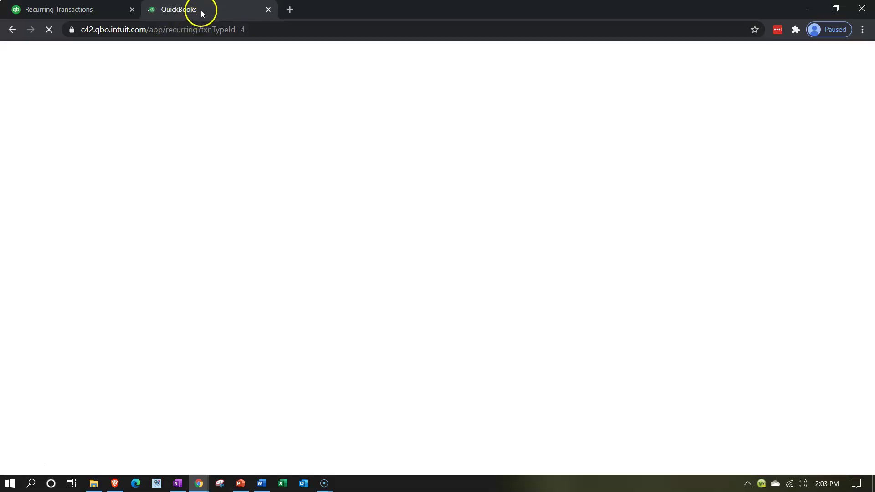
pyautogui.rightClick(204, 12)
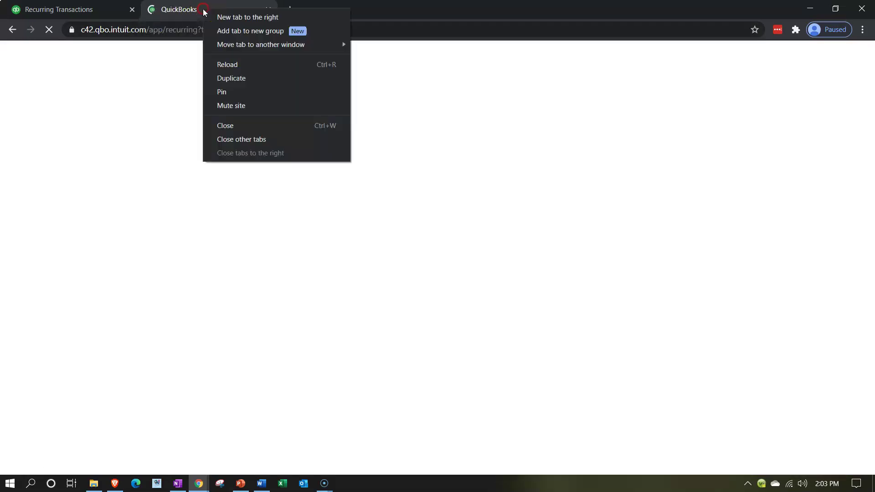
pyautogui.click(223, 78)
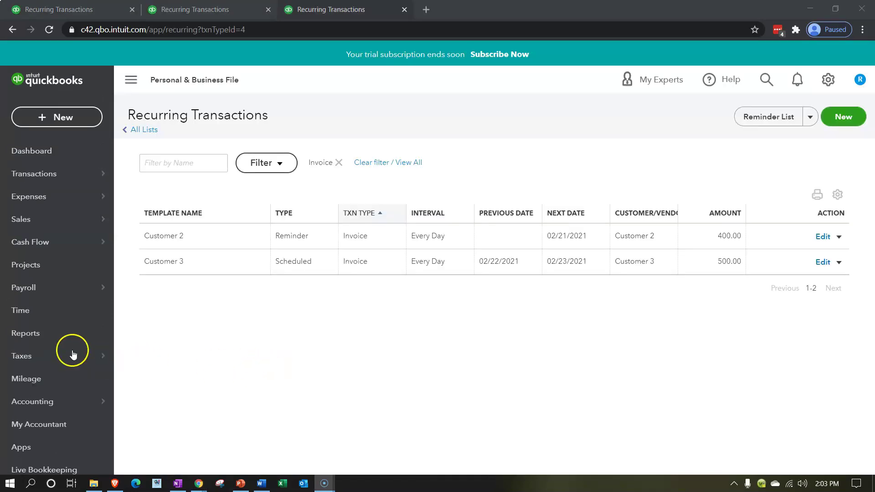
# - Open the Profit and Loss report in the third browser tab, with the navigation sidebar collapsed and the page zoomed to 125%
pyautogui.click(36, 337)
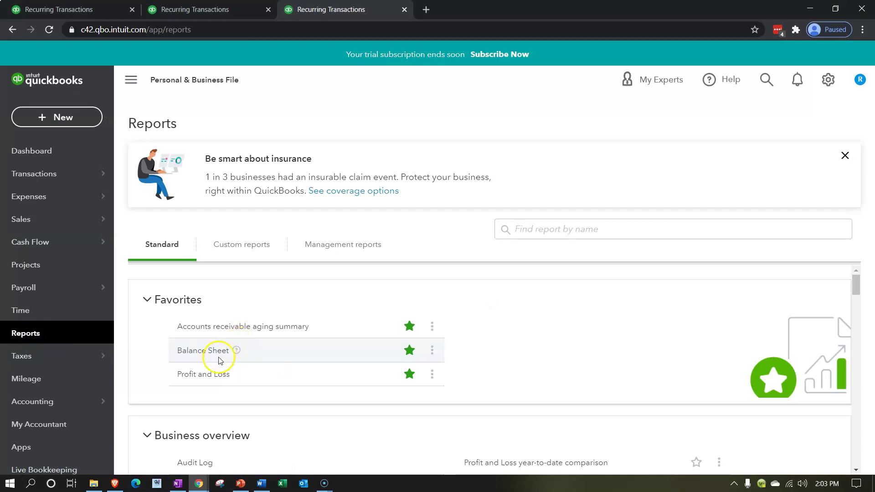
pyautogui.click(205, 374)
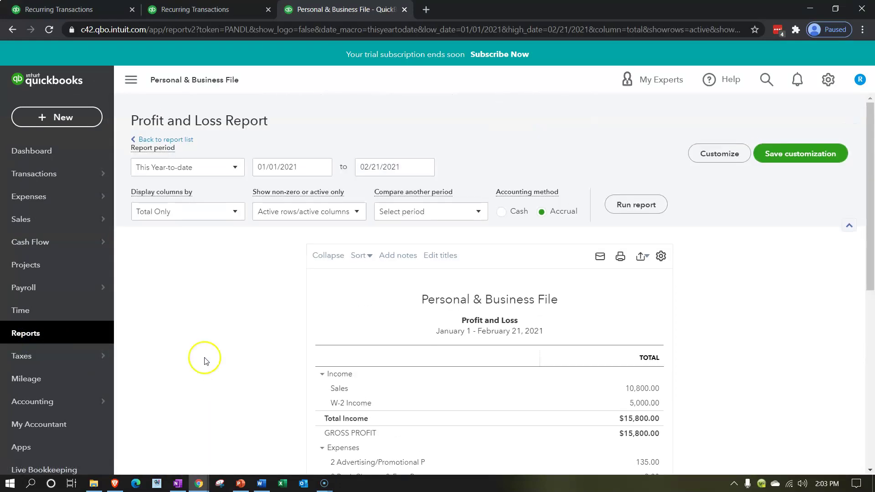
pyautogui.click(132, 81)
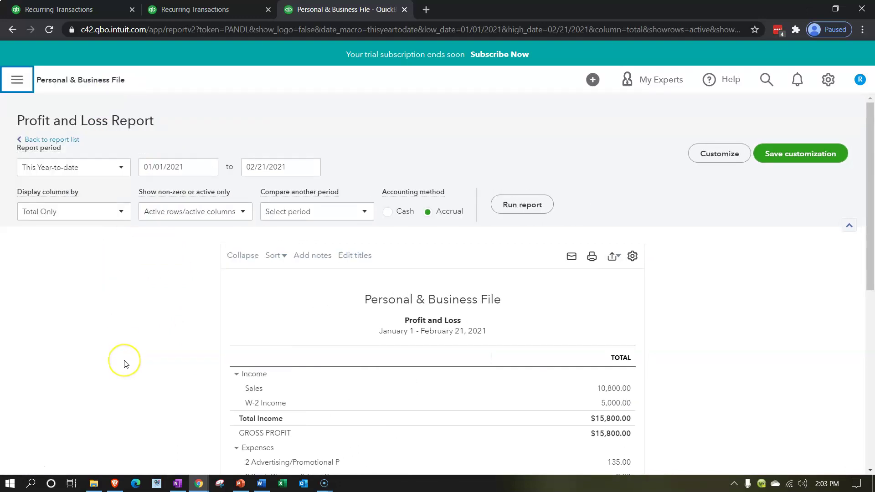
pyautogui.hotkey('ctrl', '+')
pyautogui.hotkey('ctrl', '+')
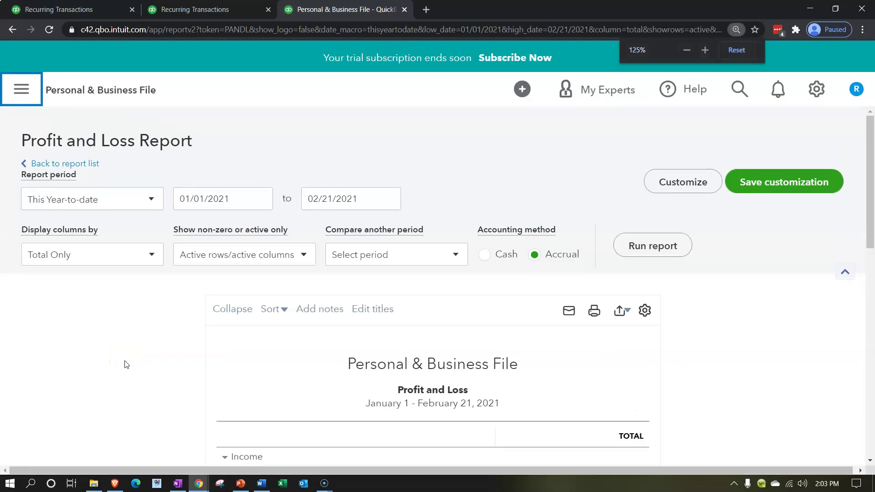
# - Open the Balance Sheet report in the second browser tab and collapse its navigation sidebar
pyautogui.click(196, 12)
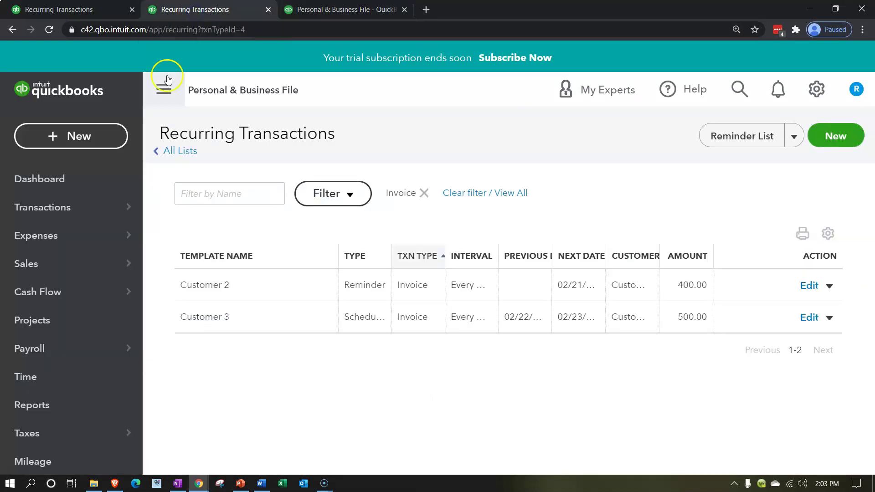
pyautogui.click(61, 406)
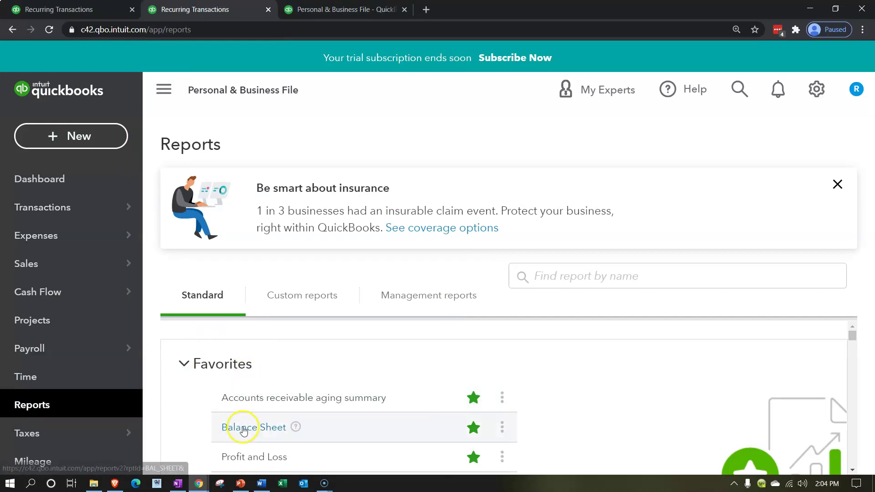
pyautogui.click(243, 428)
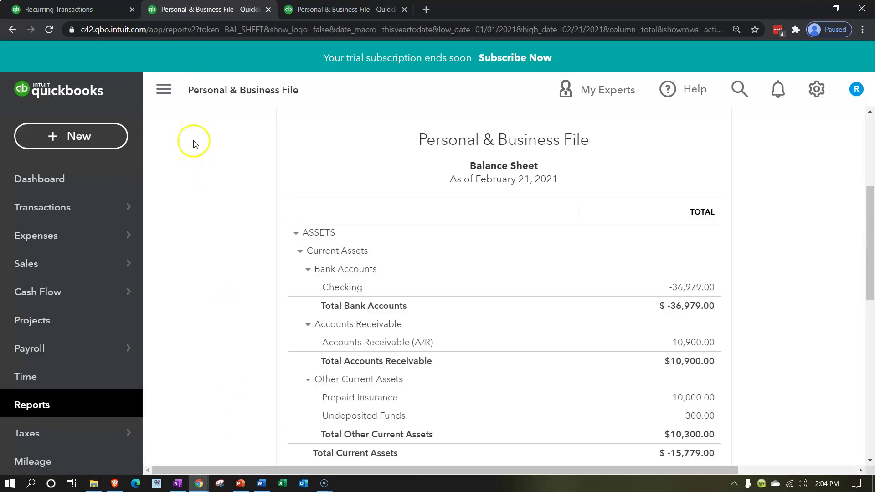
pyautogui.click(164, 89)
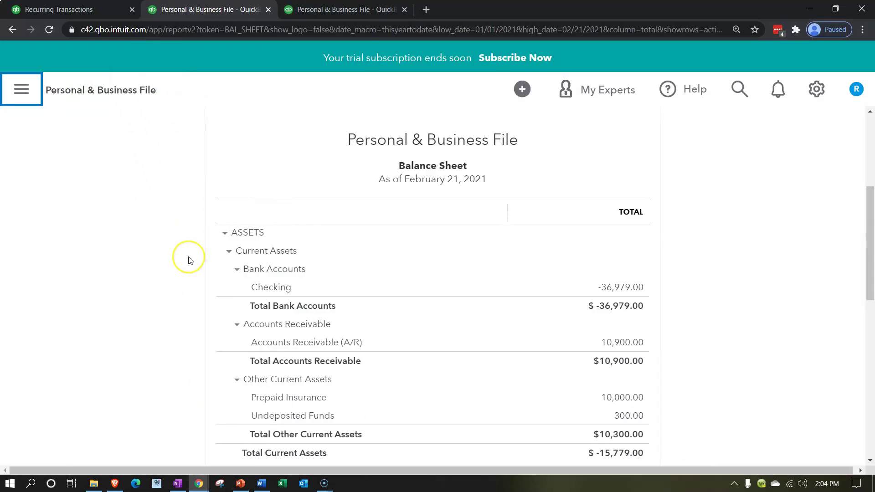
# - Examine the Accounts Receivable (A/R) transactions behind the balance sheet total and return to the report summary
pyautogui.scroll(-1, 191, 261)
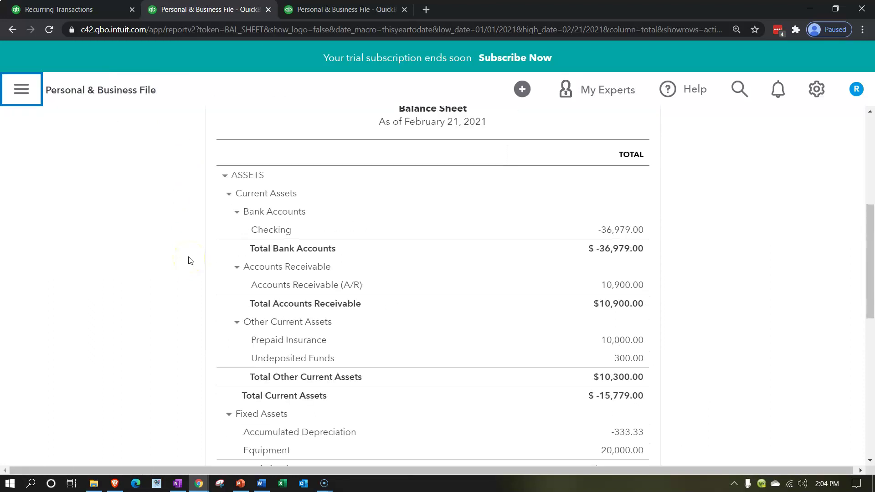
pyautogui.click(608, 286)
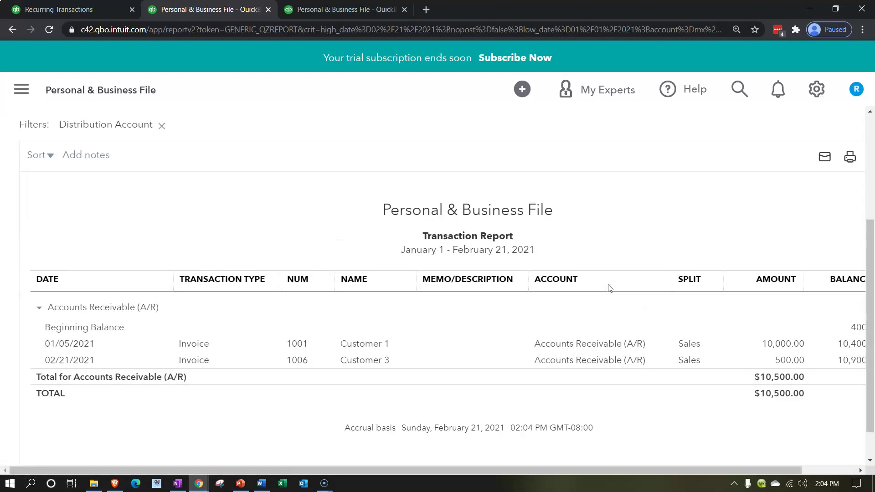
pyautogui.click(189, 366)
pyautogui.scroll(4, 356, 390)
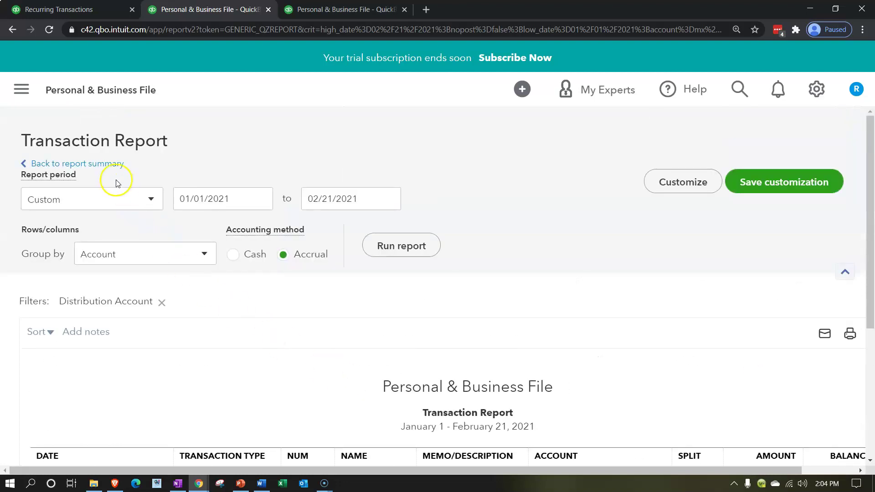
pyautogui.click(105, 168)
pyautogui.scroll(-5, 125, 186)
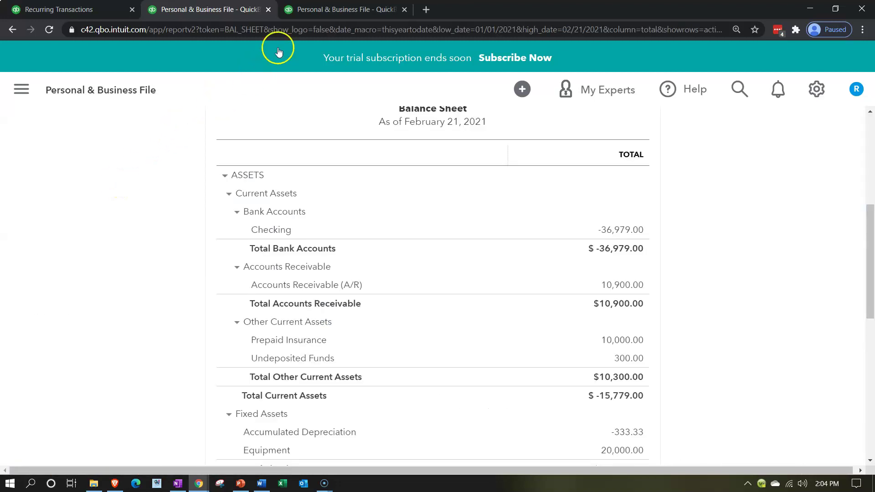
# - In the Profit and Loss report, examine the transactions behind the Sales total and return to the report summary
pyautogui.click(322, 14)
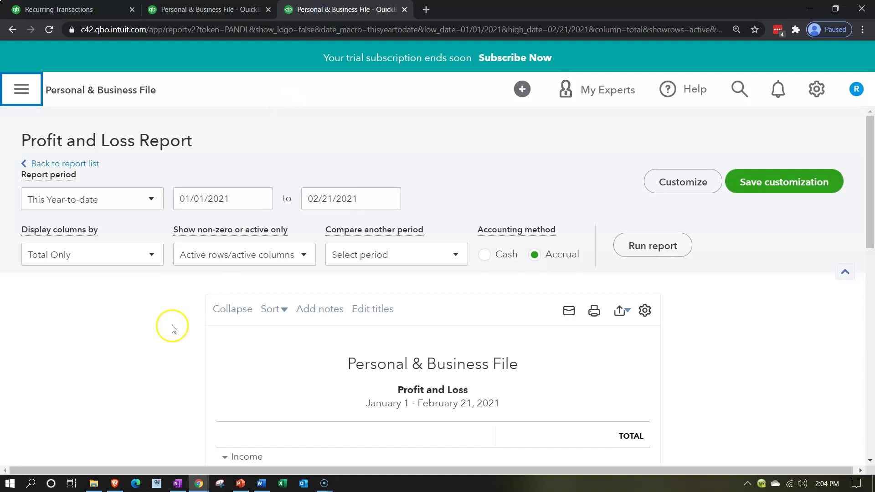
pyautogui.scroll(-4, 170, 330)
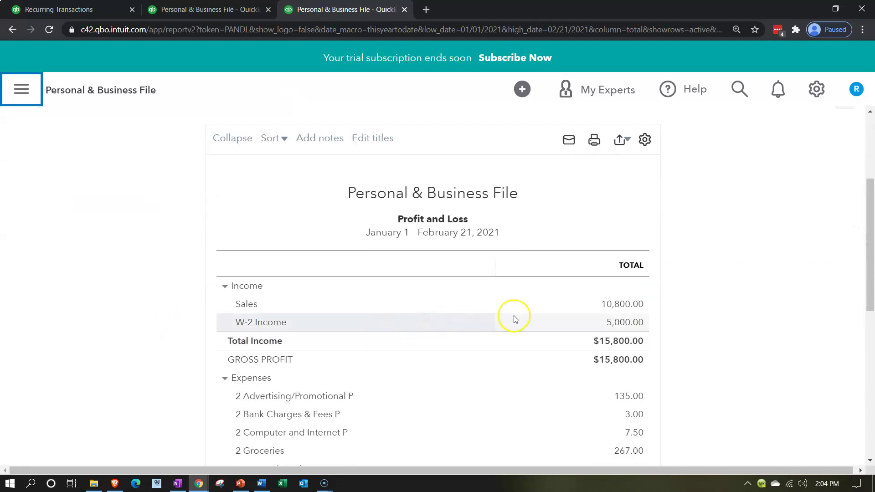
pyautogui.click(611, 303)
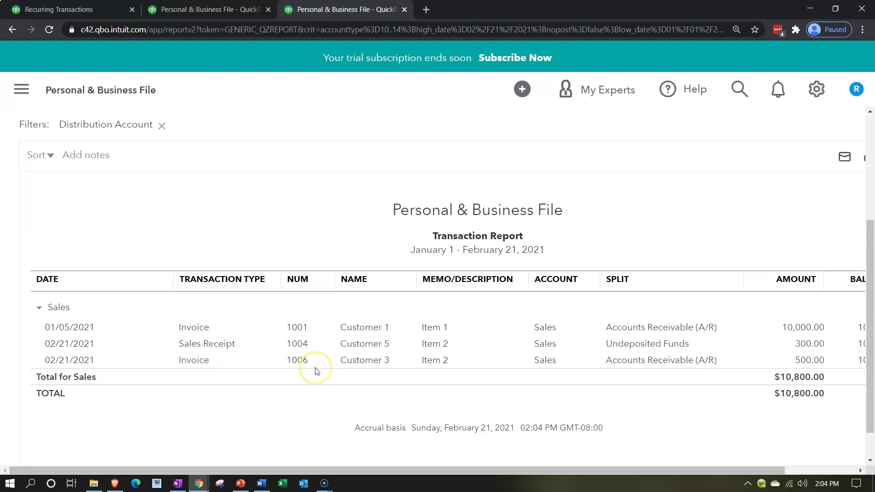
pyautogui.scroll(4, 303, 385)
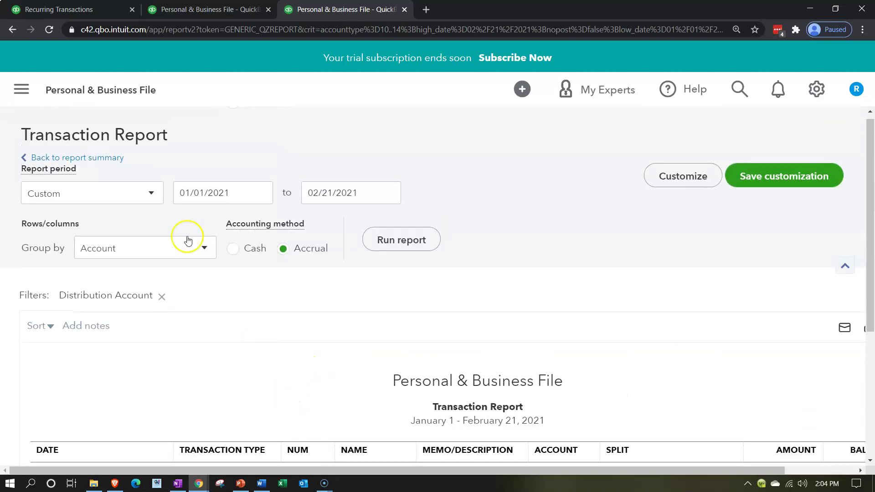
pyautogui.click(115, 158)
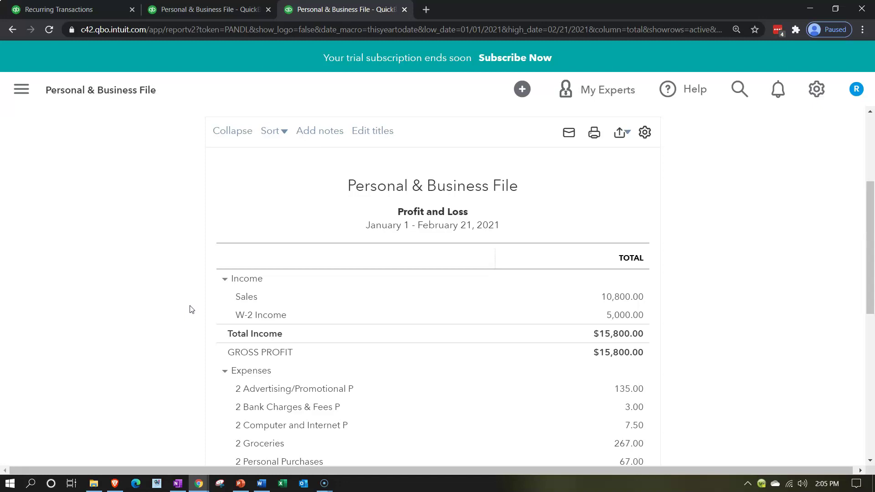
# - Open the reminder list from the recurring transactions and create the Customer 2 invoice from the 02/21/2021 reminder
pyautogui.click(89, 10)
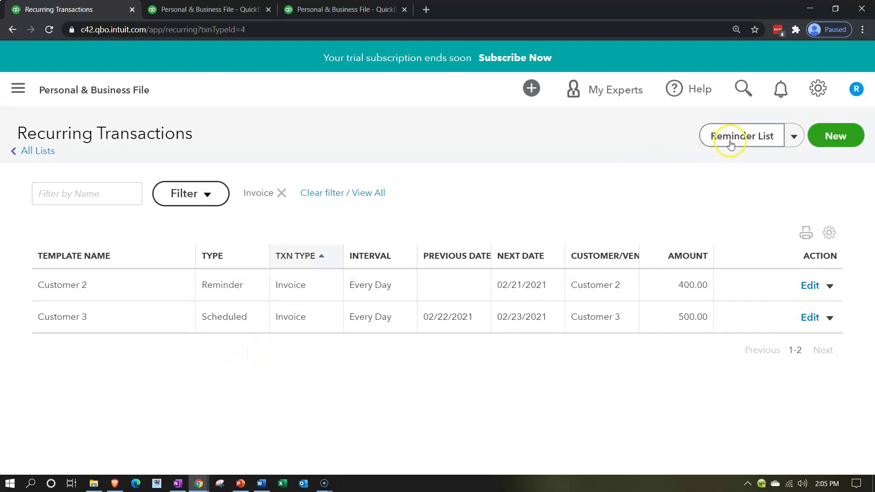
pyautogui.click(730, 143)
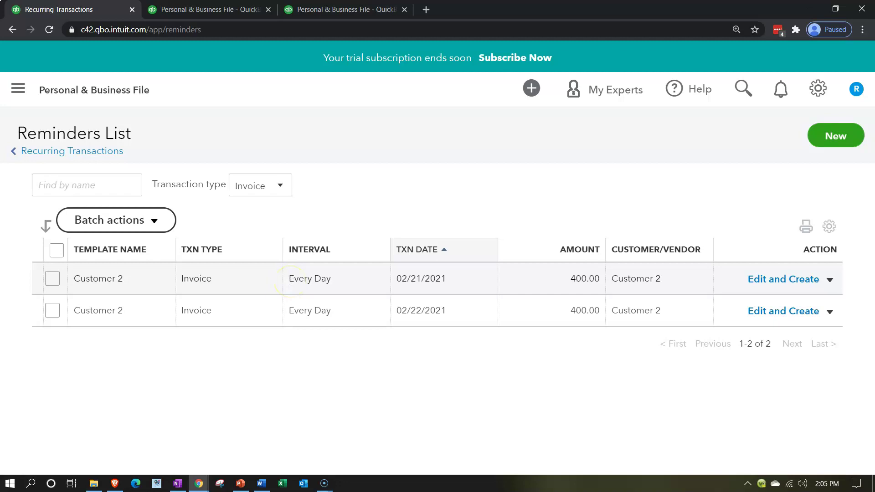
pyautogui.click(53, 279)
pyautogui.click(139, 223)
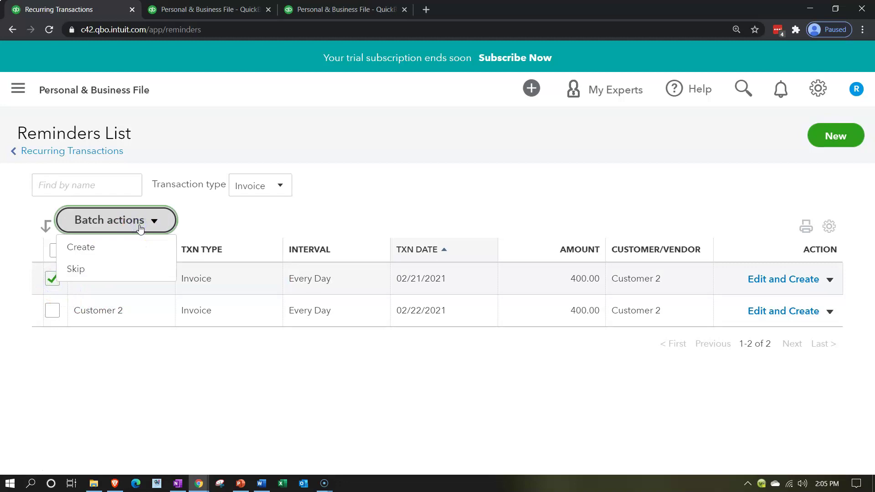
pyautogui.click(140, 224)
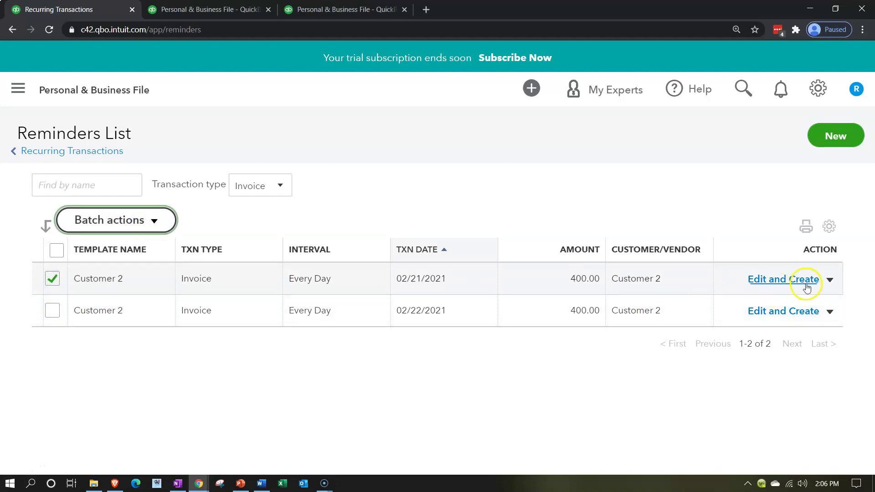
pyautogui.click(830, 280)
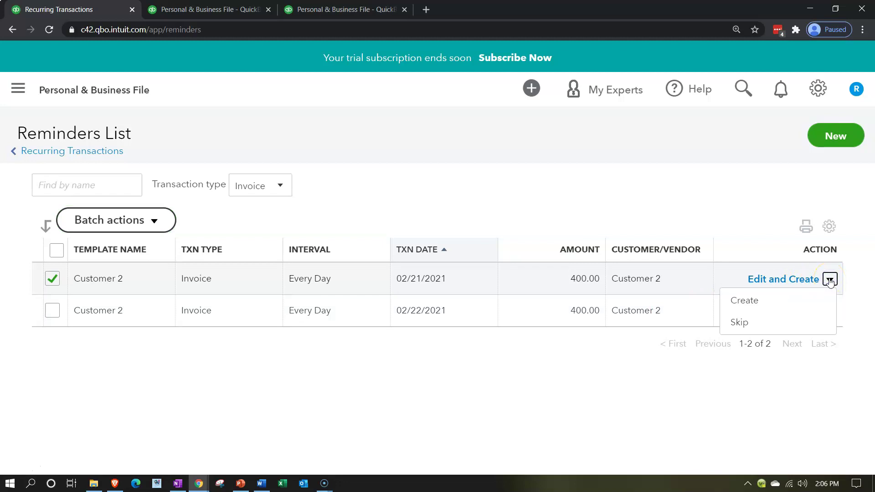
pyautogui.click(772, 297)
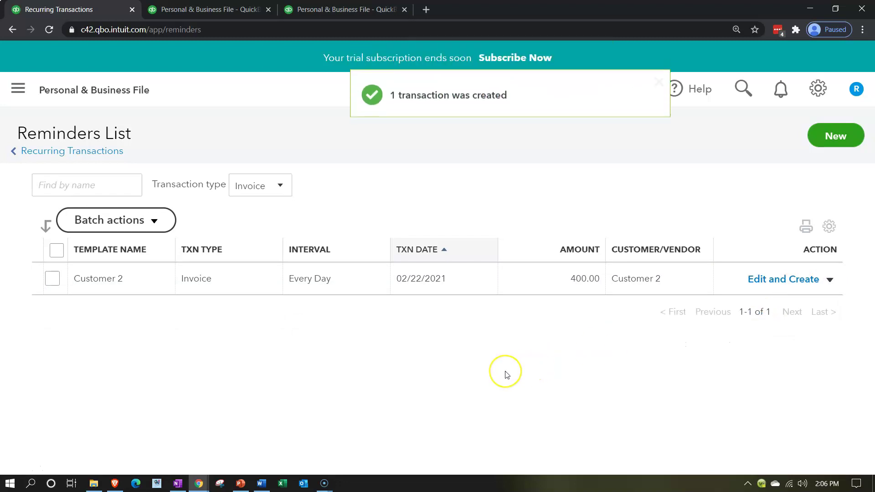
# - Rerun the Balance Sheet report and examine its Accounts Receivable (A/R) transactions for the new Customer 2 invoice
pyautogui.click(226, 10)
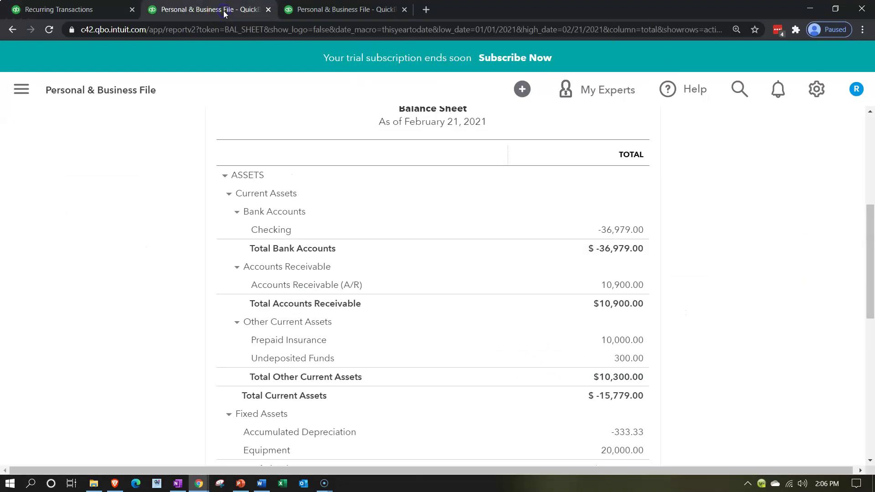
pyautogui.scroll(5, 243, 241)
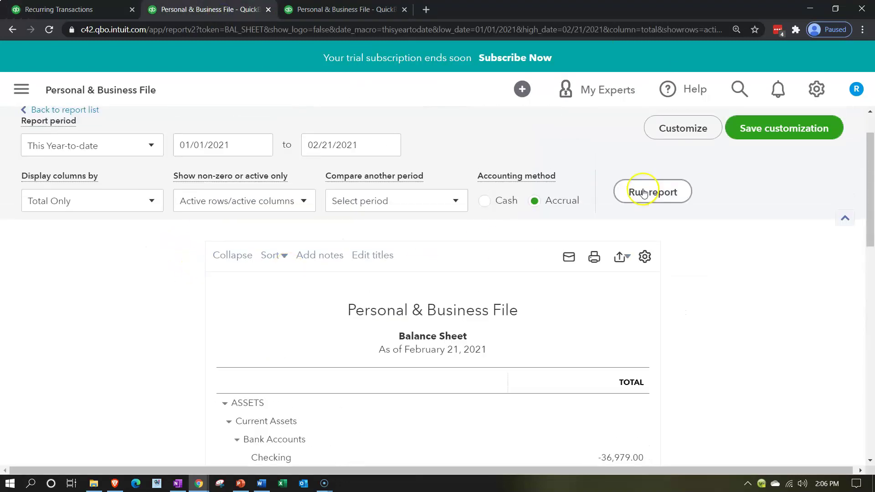
pyautogui.scroll(-3, 111, 283)
pyautogui.scroll(-1, 519, 296)
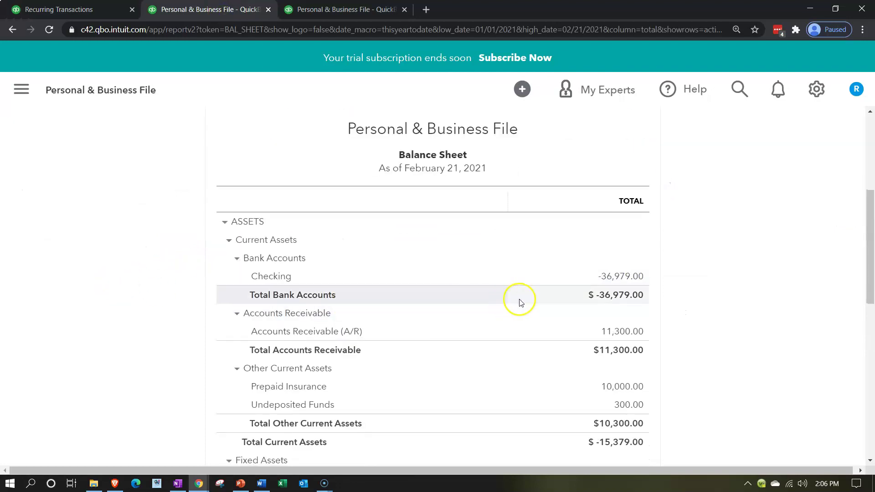
pyautogui.click(603, 331)
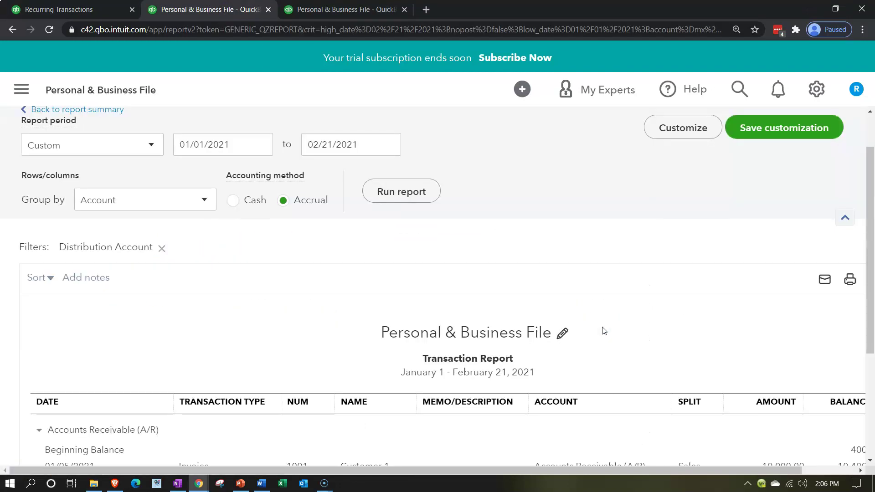
pyautogui.scroll(-3, 584, 326)
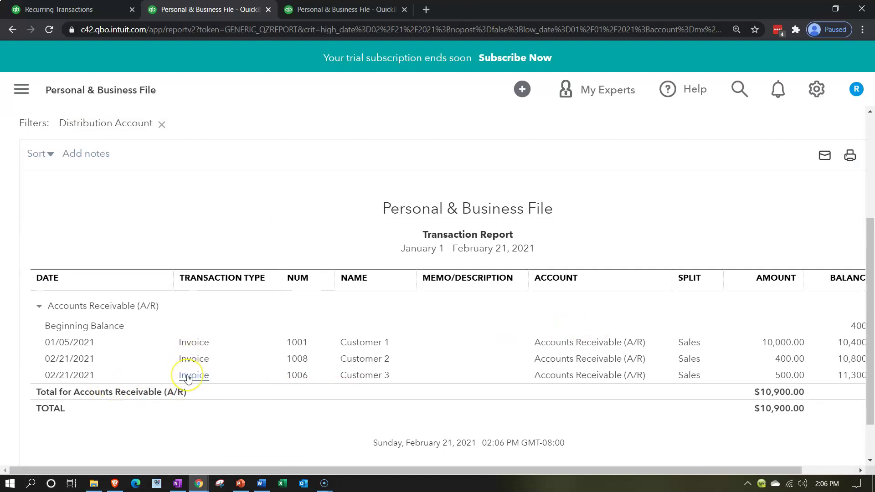
pyautogui.scroll(4, 187, 378)
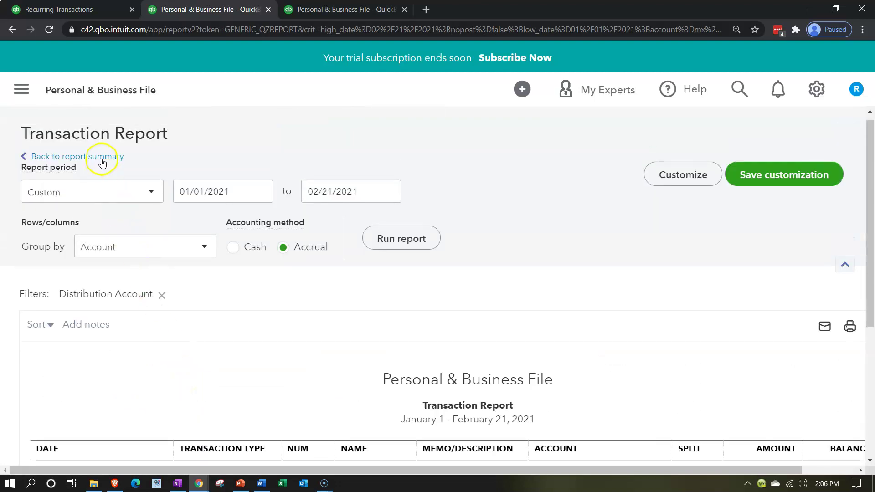
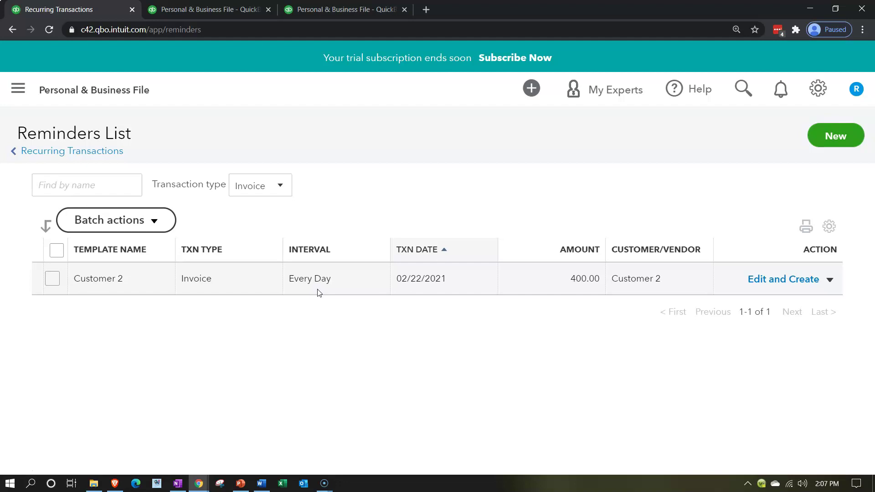
# - Check the previous and next dates of the Customer 2 recurring template, and return to the reminder list
pyautogui.click(385, 287)
pyautogui.click(110, 158)
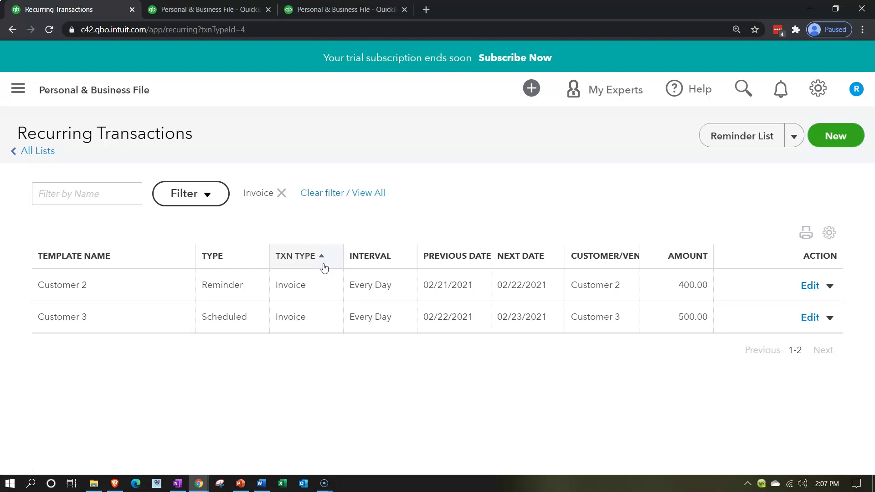
pyautogui.click(734, 139)
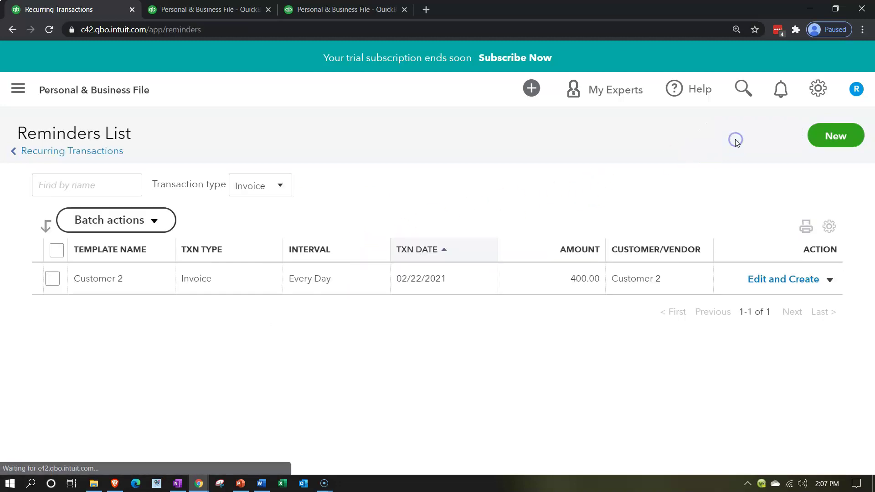
# - Edit and create the Customer 2 invoice from the 02/22/2021 reminder, setting the Item 2 quantity to 6, and save and close it
pyautogui.click(830, 279)
pyautogui.click(750, 310)
pyautogui.click(759, 286)
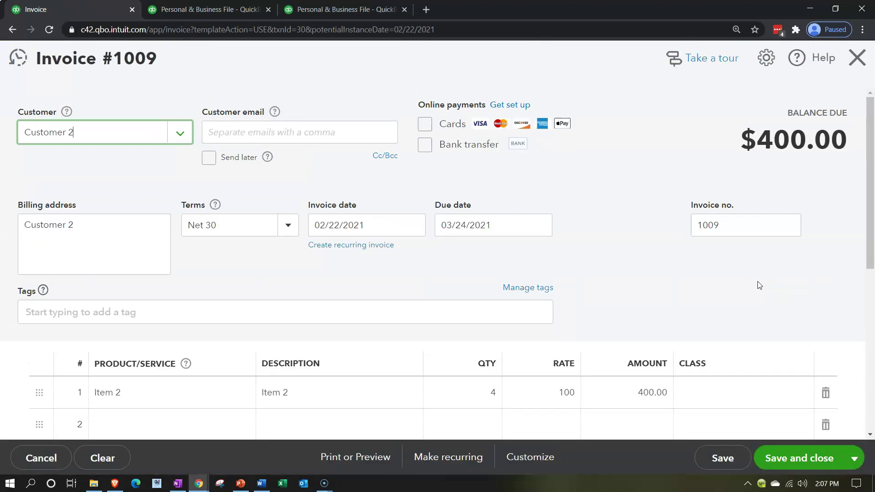
pyautogui.scroll(-1, 365, 371)
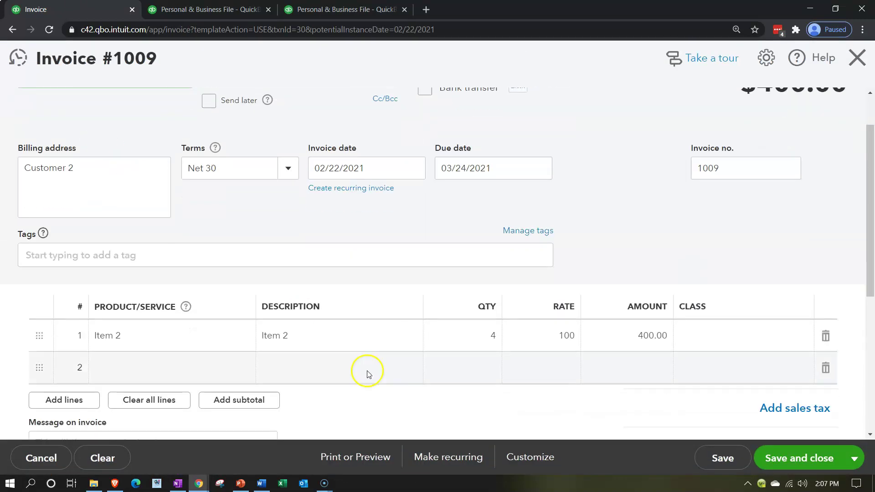
pyautogui.click(490, 336)
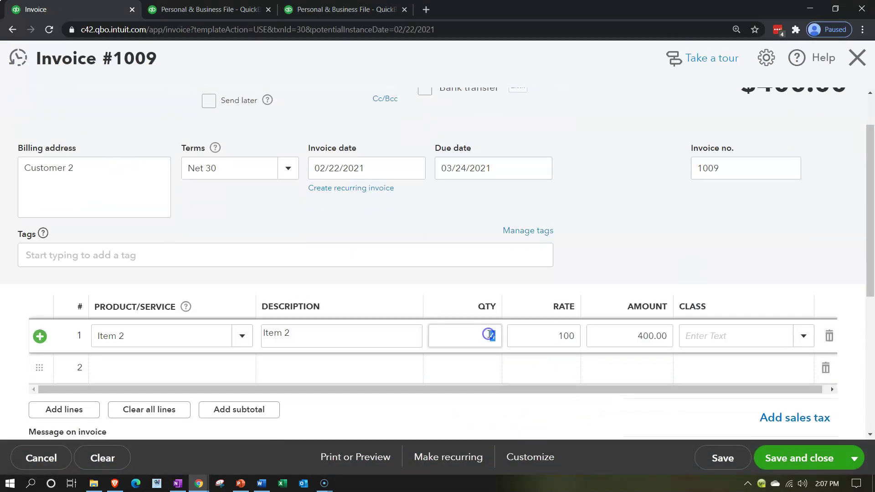
pyautogui.write('6')
pyautogui.press('Tab')
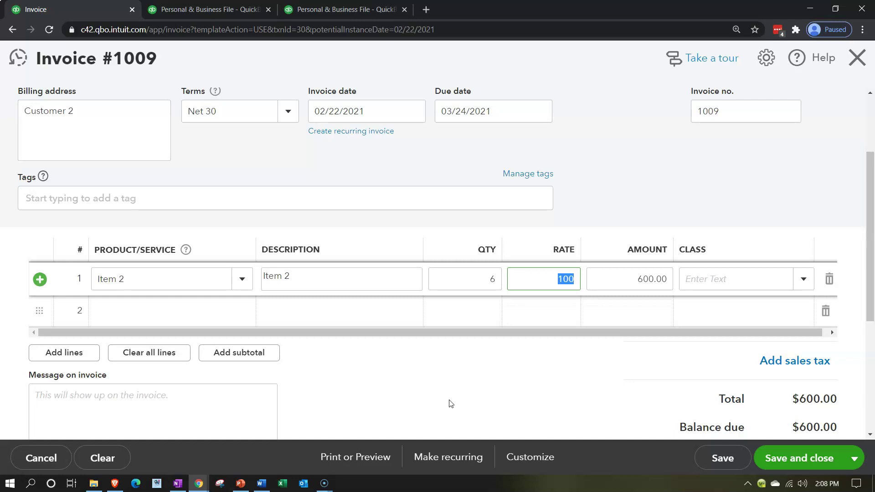
pyautogui.click(819, 453)
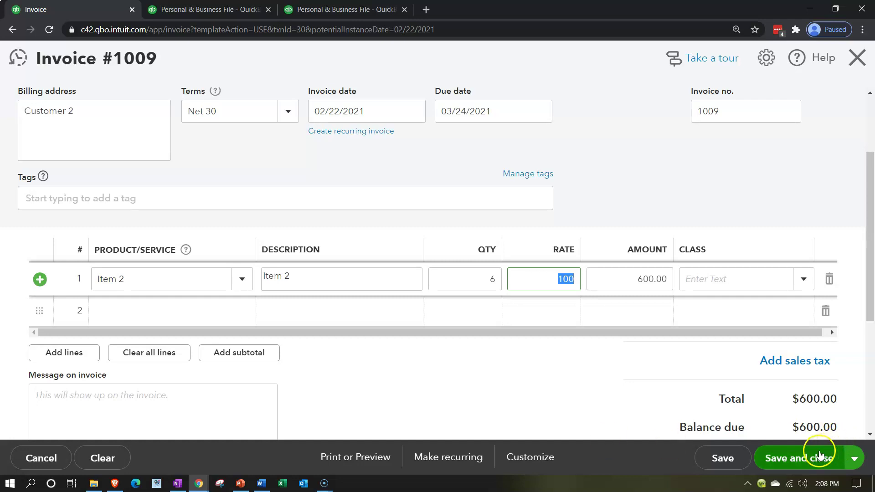
pyautogui.click(577, 296)
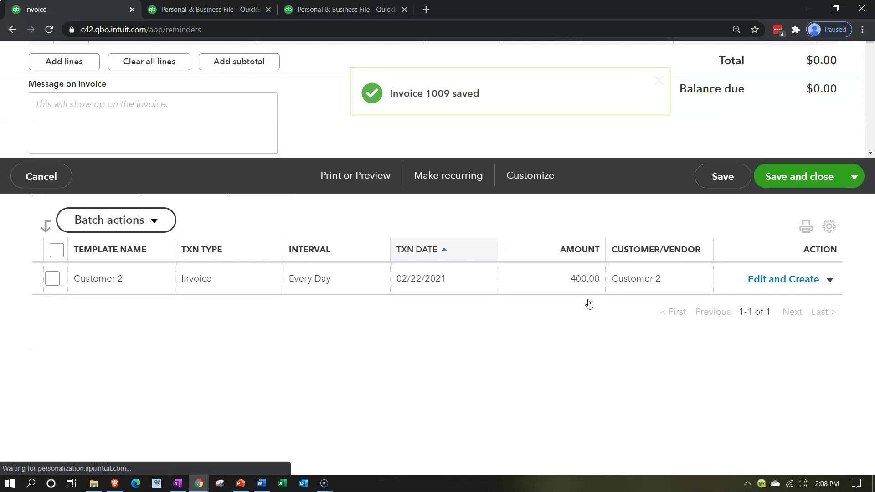
pyautogui.click(566, 341)
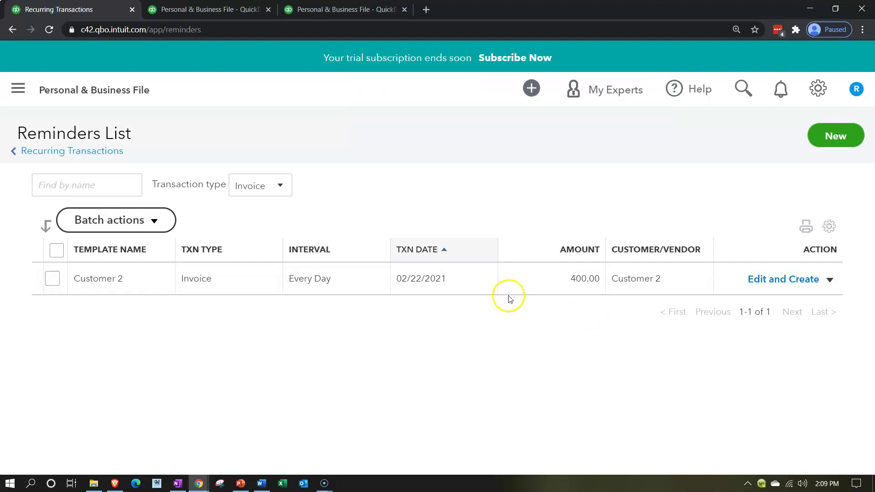
# - Rerun the Balance Sheet's Accounts Receivable (A/R) transaction report through 02/22/2021, examine the Customer 2 invoice, and return to the report summary
pyautogui.click(200, 9)
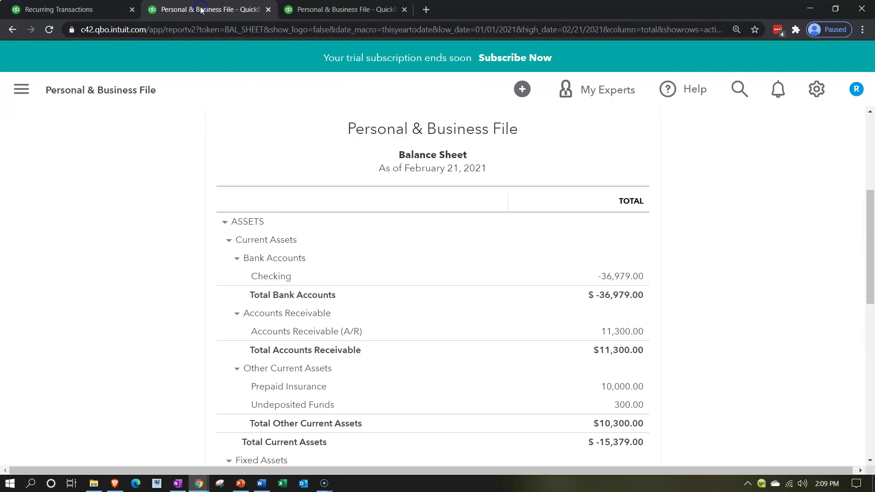
pyautogui.click(616, 331)
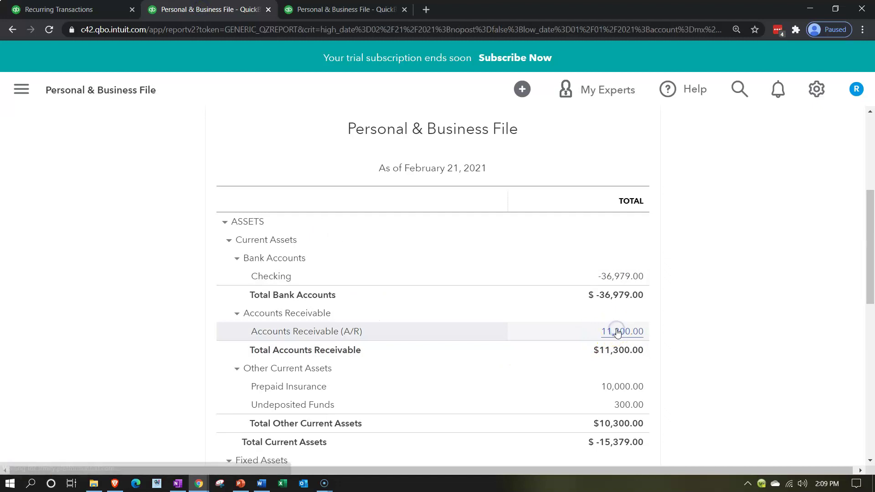
pyautogui.click(359, 196)
pyautogui.write('02/22/2021')
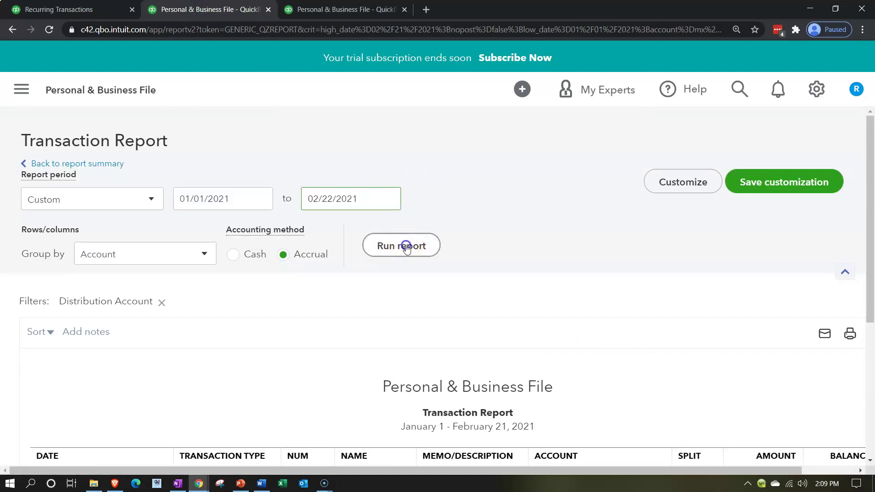
pyautogui.click(403, 244)
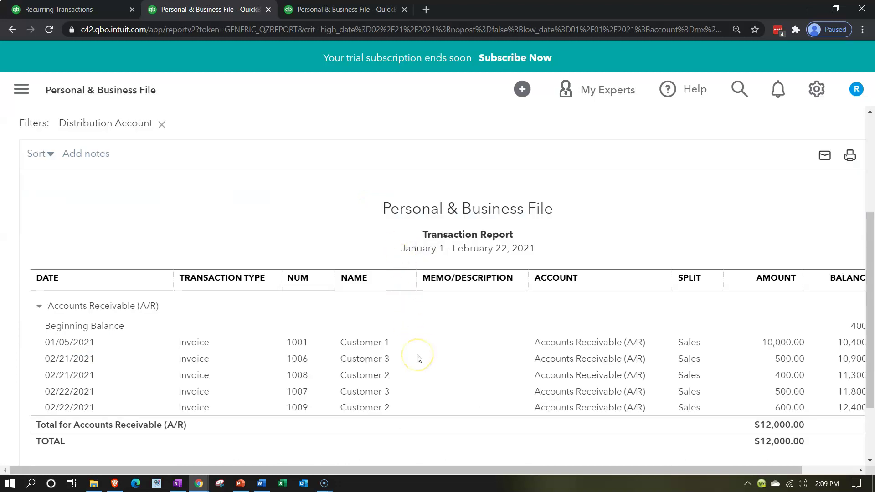
pyautogui.click(778, 412)
pyautogui.scroll(4, 277, 324)
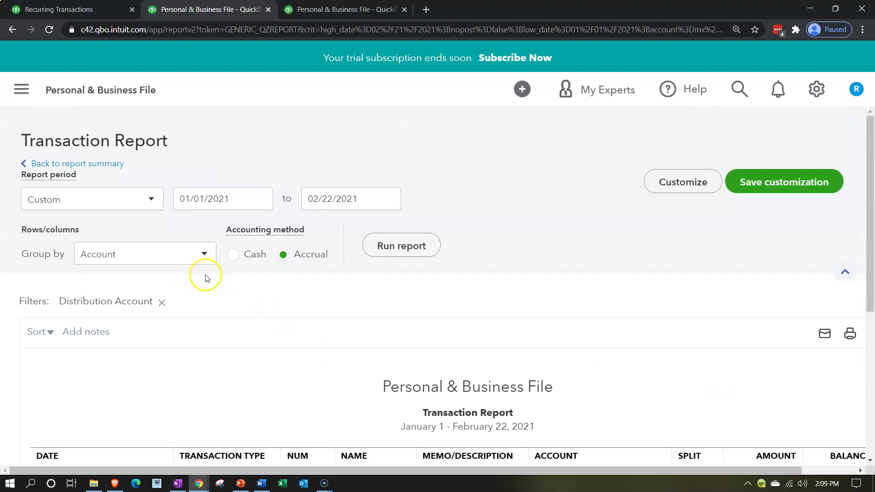
pyautogui.click(110, 171)
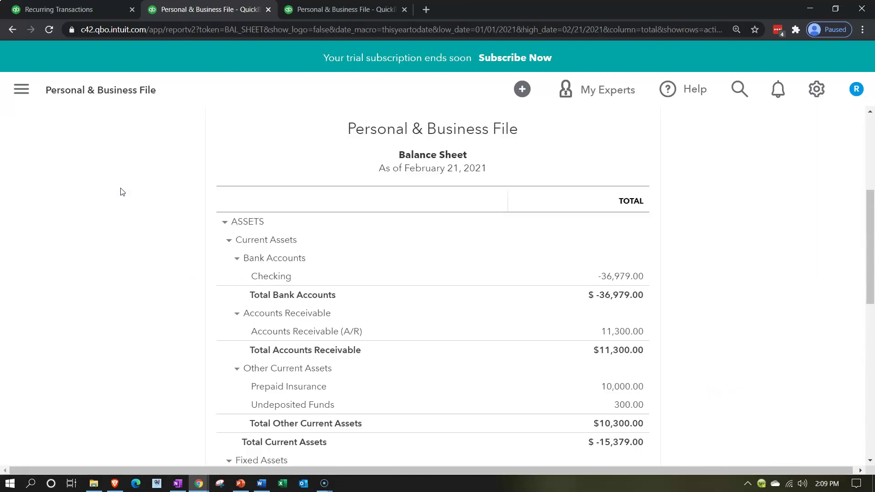
# - Return to the reminder list and skip the remaining Customer 2 invoice reminder dated 02/22/2021
pyautogui.click(80, 13)
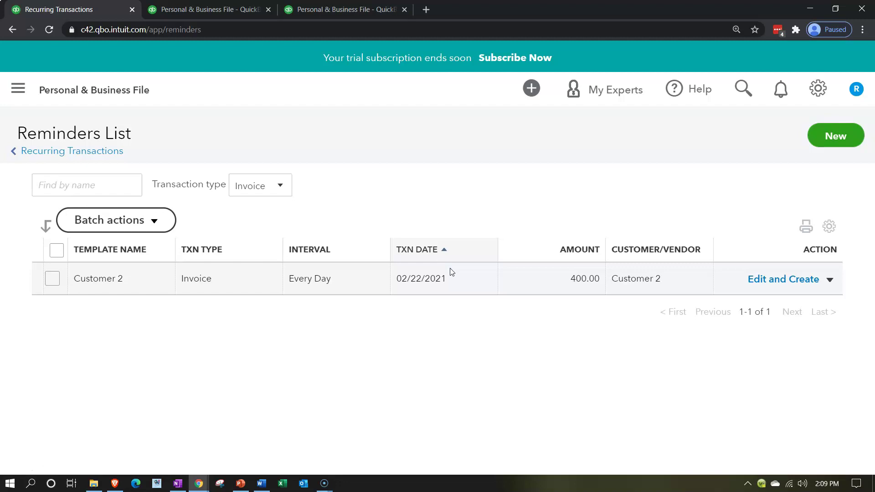
pyautogui.click(829, 279)
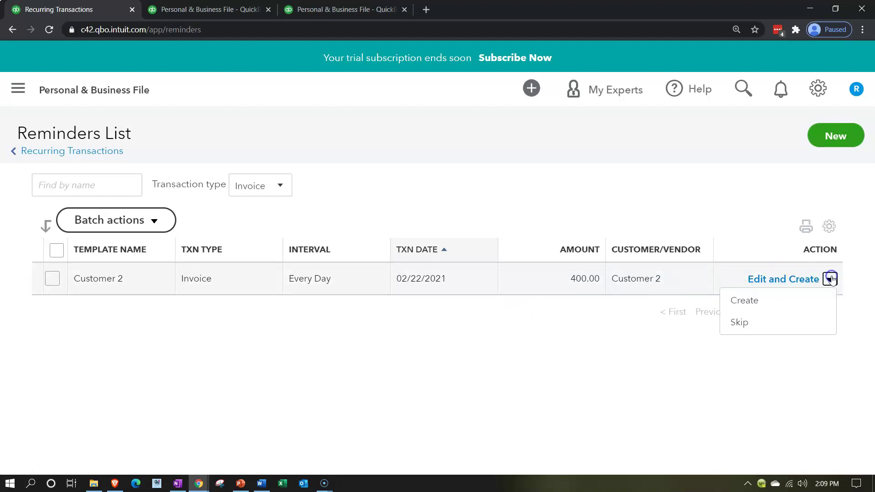
pyautogui.click(772, 324)
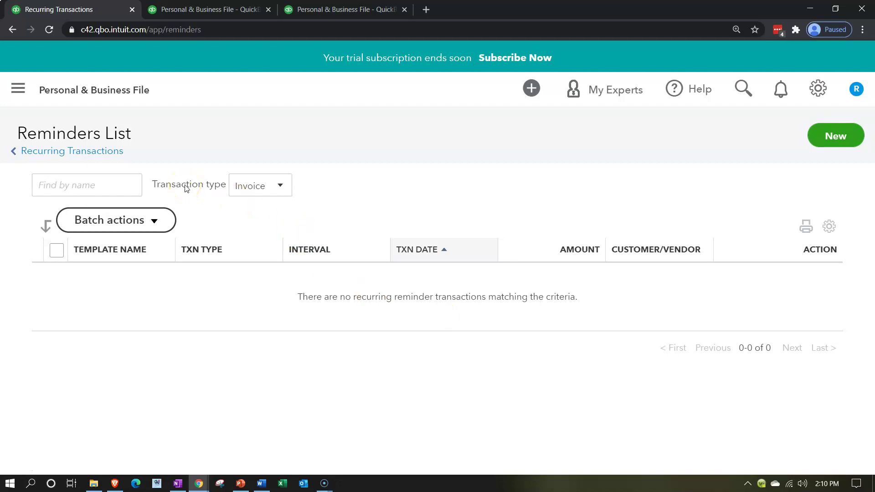
# - Check the previous and next dates of the recurring invoice templates against the reminder list, ending at the recurring transactions
pyautogui.click(116, 150)
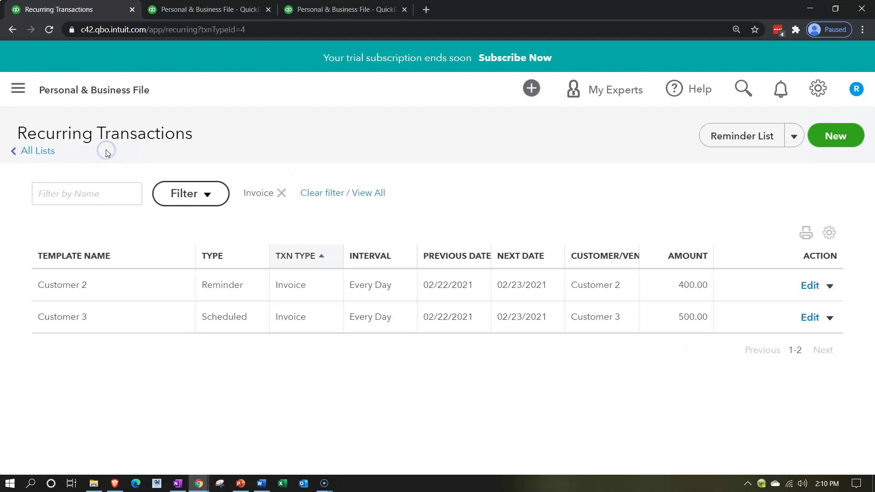
pyautogui.click(754, 135)
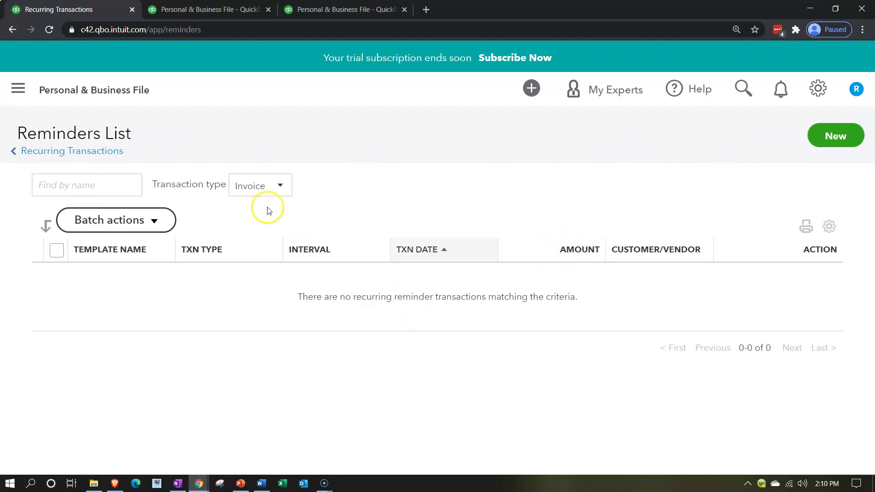
pyautogui.click(117, 152)
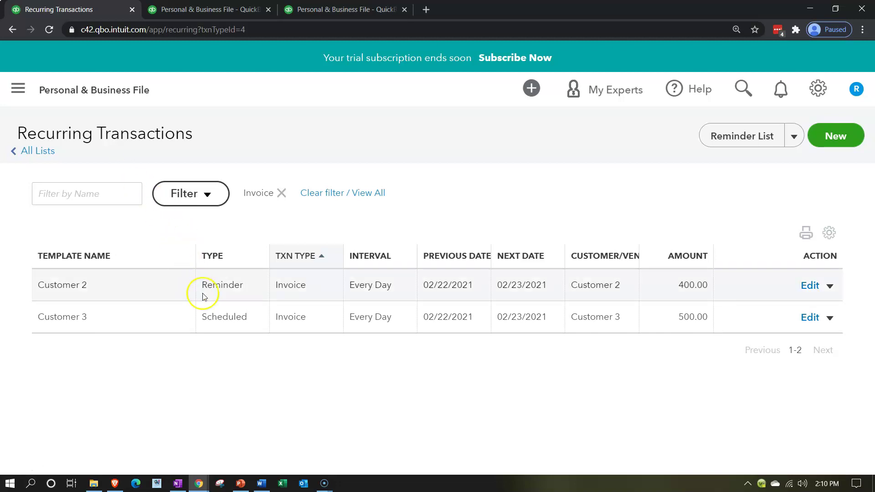
# - Set the Item 2 quantity to 7 in the Customer 2 recurring invoice template, save the template, and reopen the reminder list
pyautogui.click(810, 285)
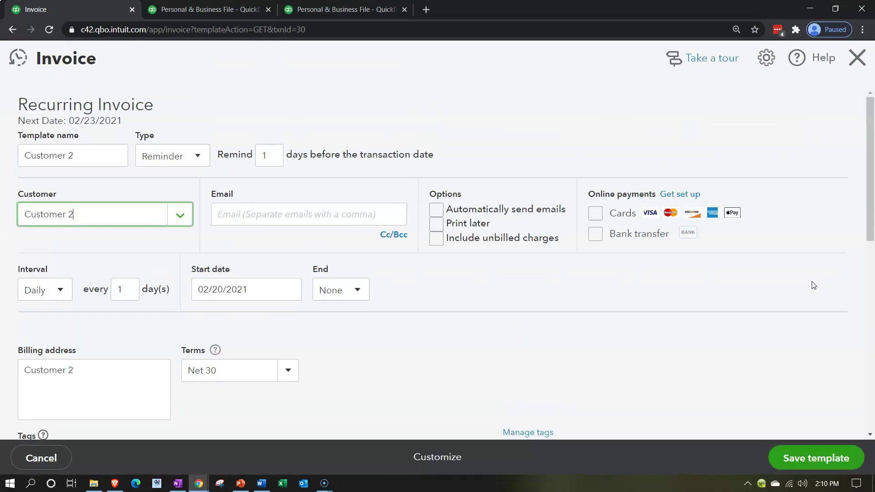
pyautogui.scroll(-5, 296, 196)
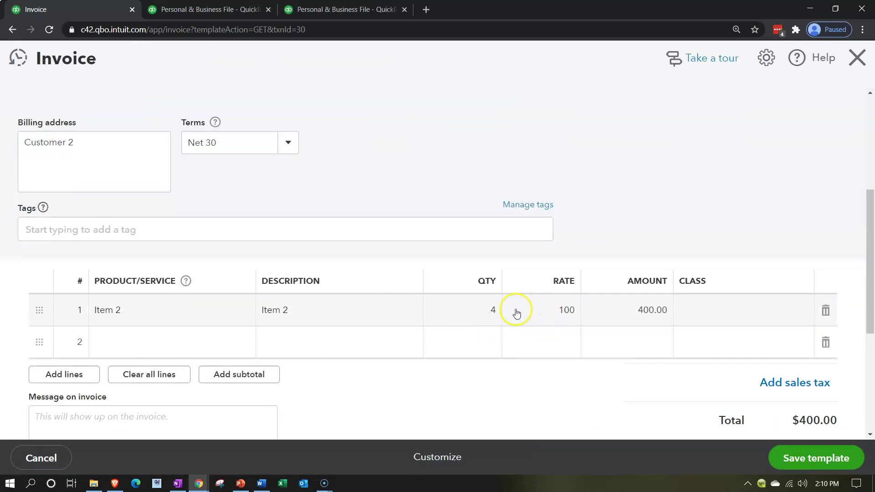
pyautogui.click(495, 310)
pyautogui.write('7')
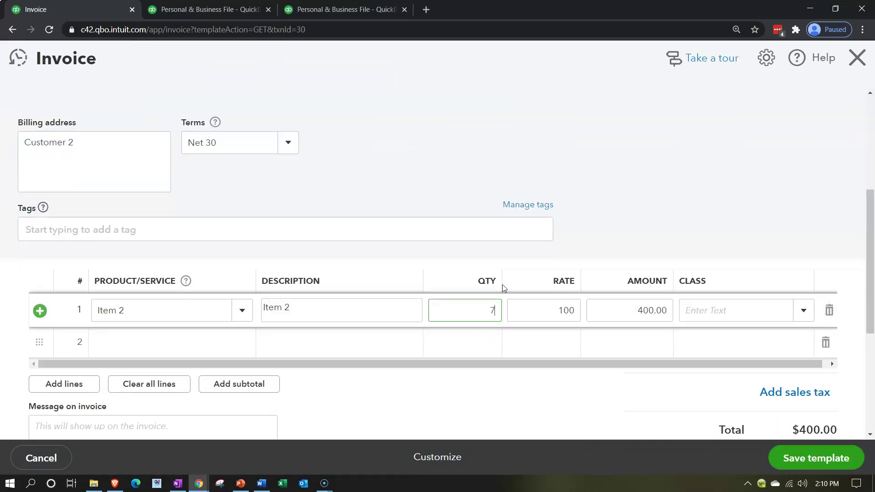
pyautogui.press('Tab')
pyautogui.click(796, 457)
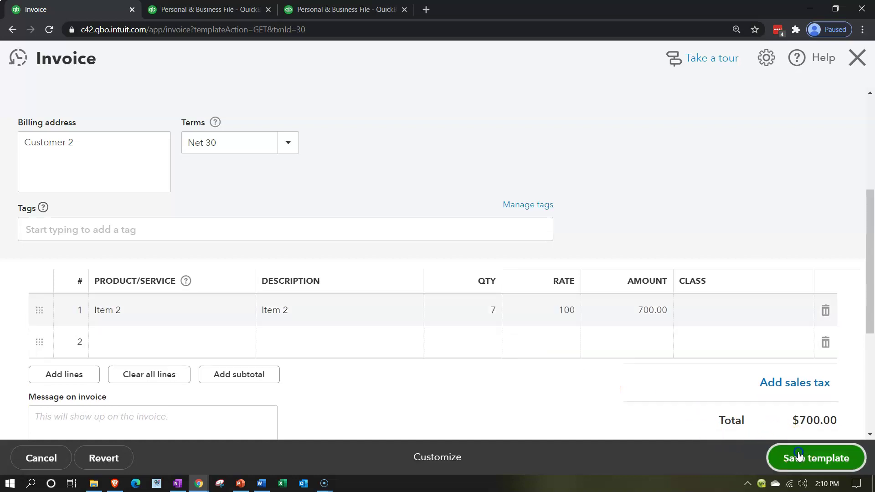
pyautogui.click(585, 297)
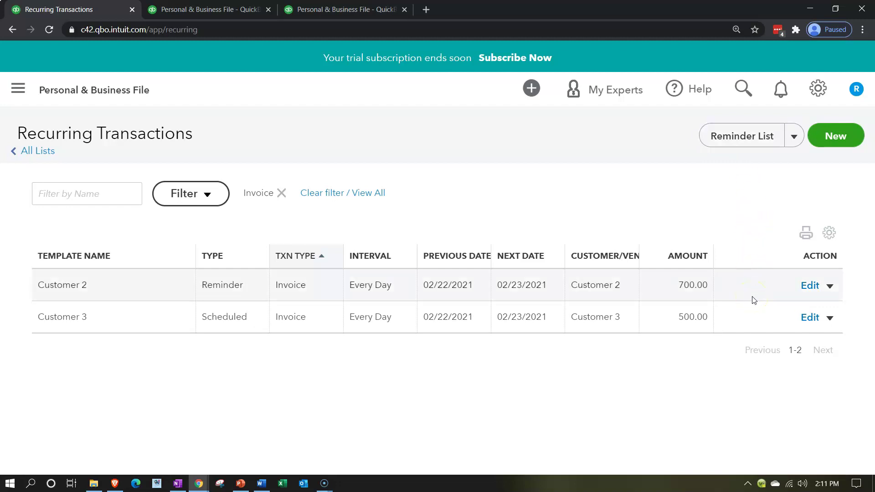
pyautogui.click(742, 137)
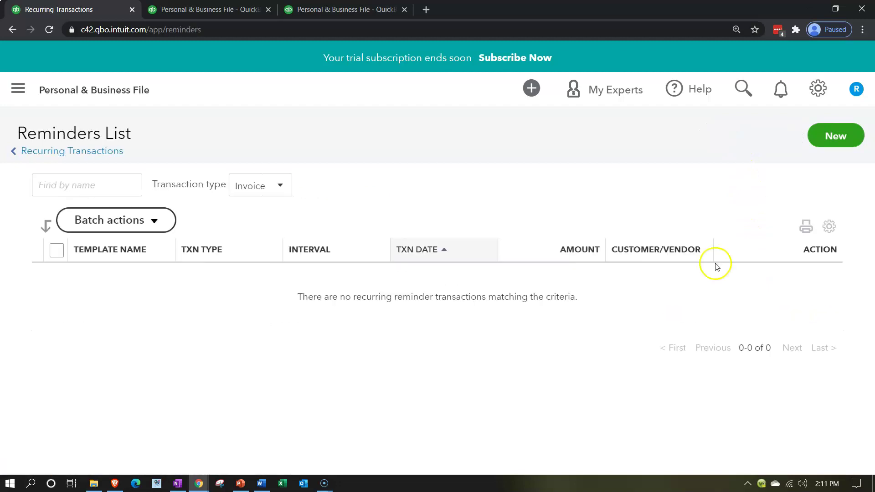